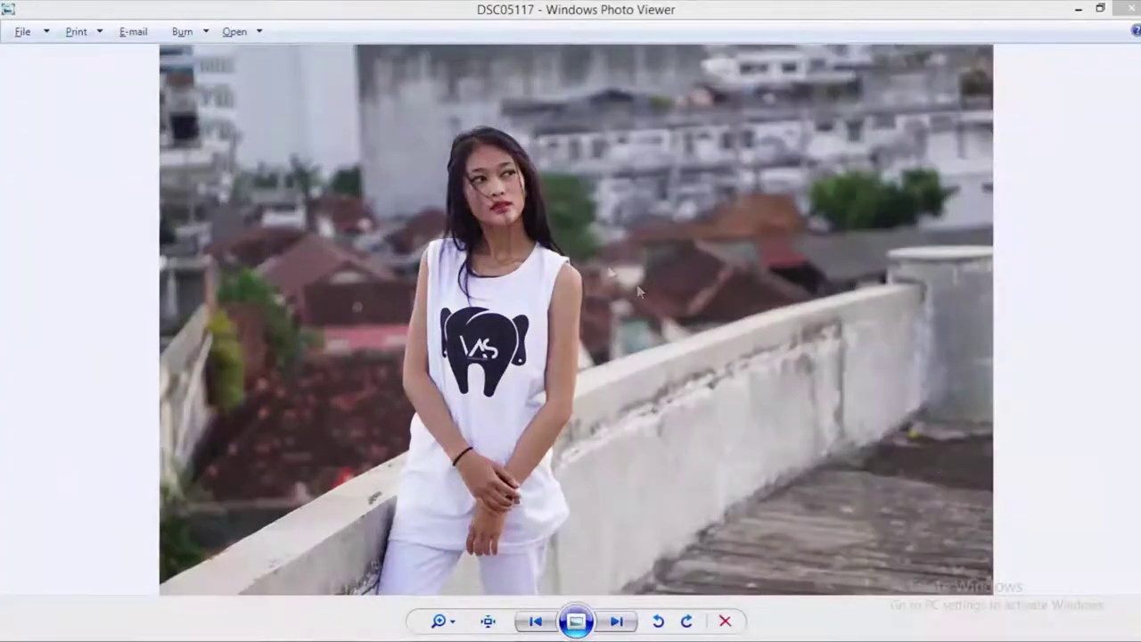
# Step: Open the rooftop portrait DSC05117 from Windows Photo Viewer in Adobe Photoshop CC
pyautogui.rightClick(571, 225)
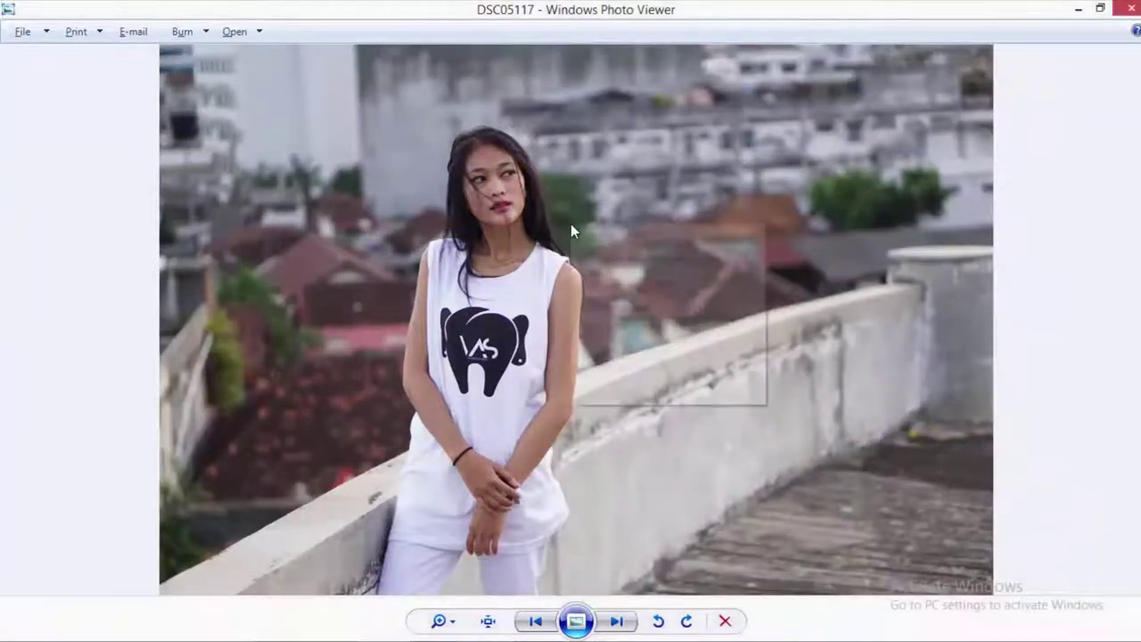
pyautogui.click(839, 271)
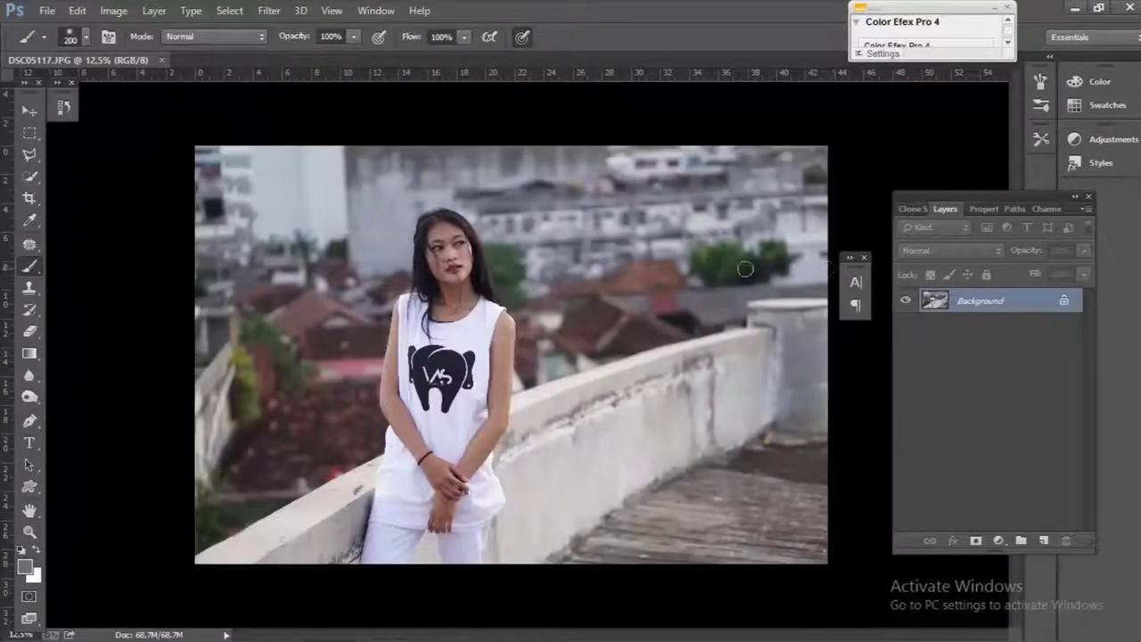
pyautogui.hotkey('ctrl', '+')
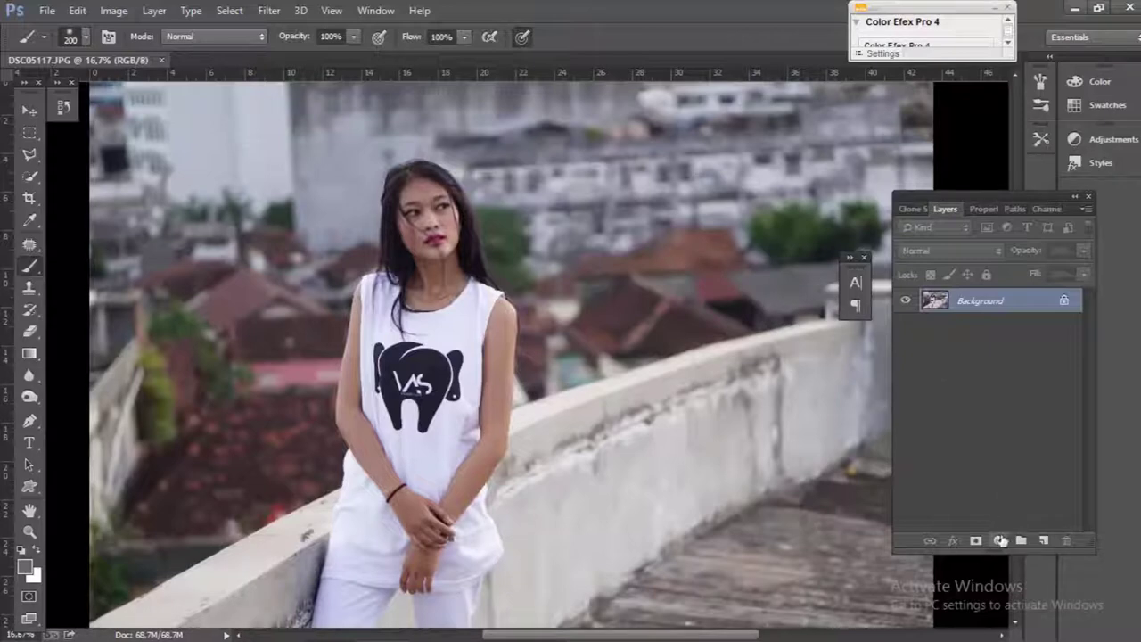
pyautogui.click(1001, 541)
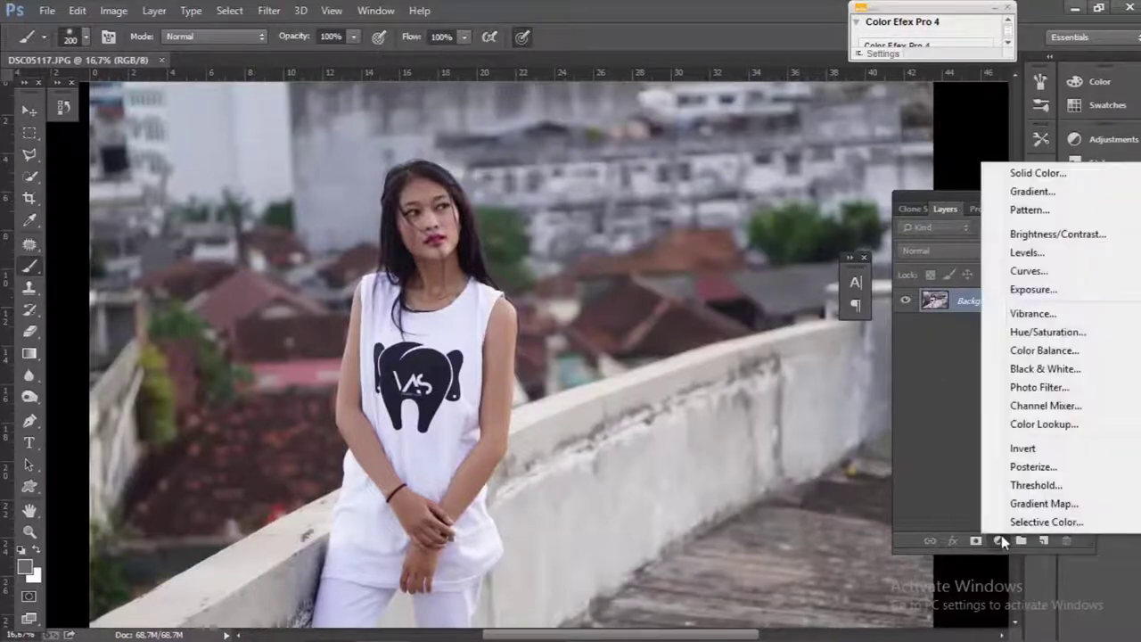
pyautogui.click(1019, 522)
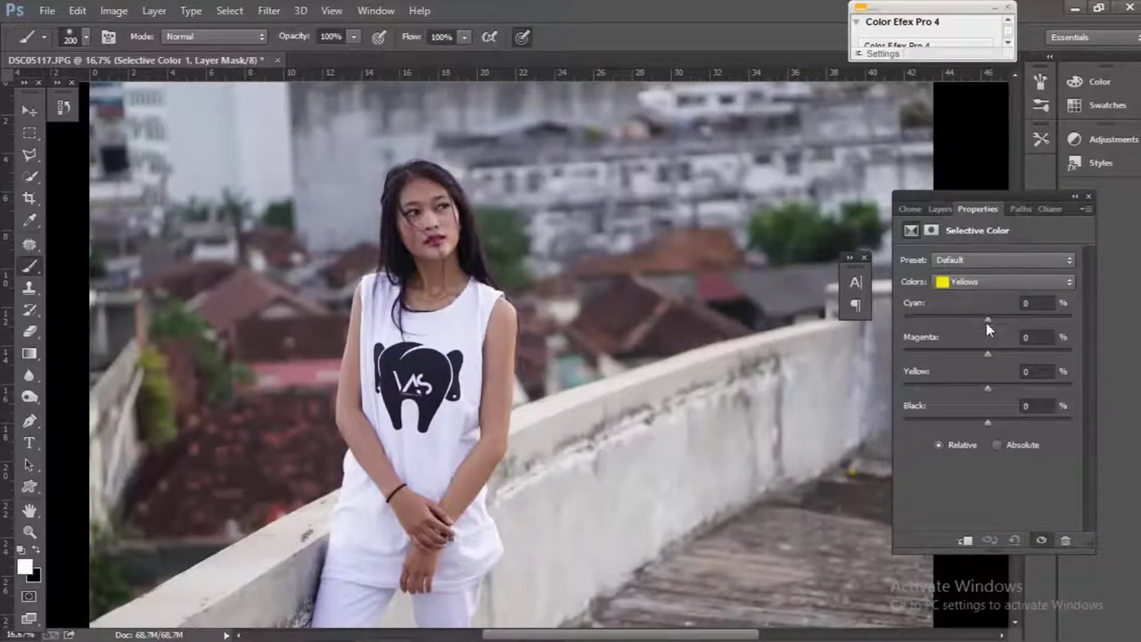
pyautogui.moveTo(987, 386); pyautogui.dragTo(974, 386)
pyautogui.click(939, 209)
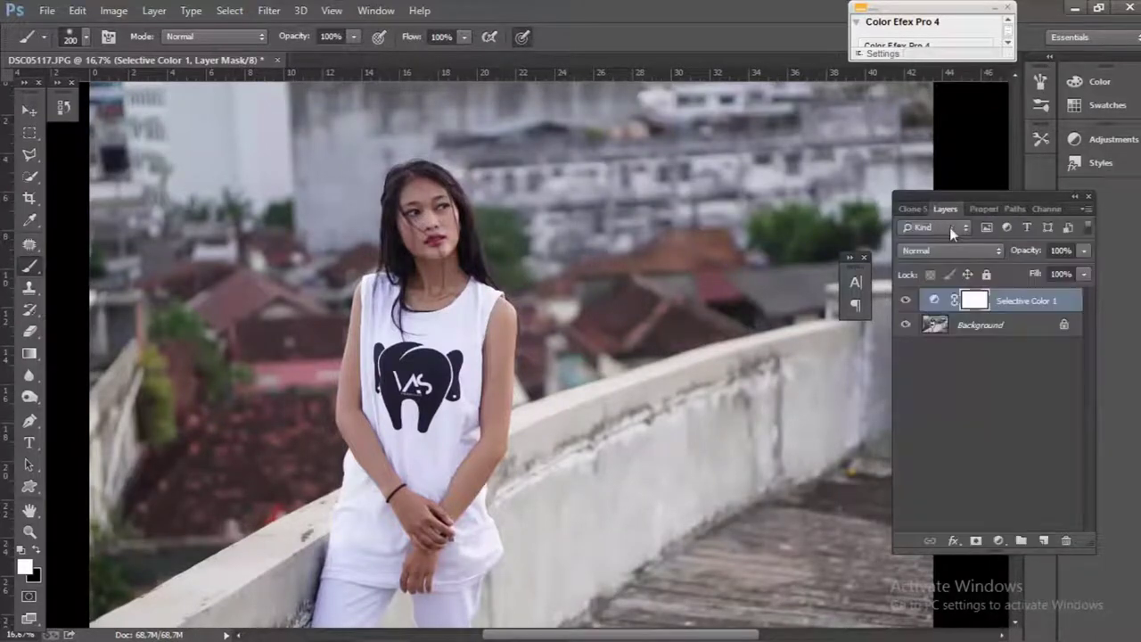
pyautogui.press('x')
pyautogui.press('Delete')
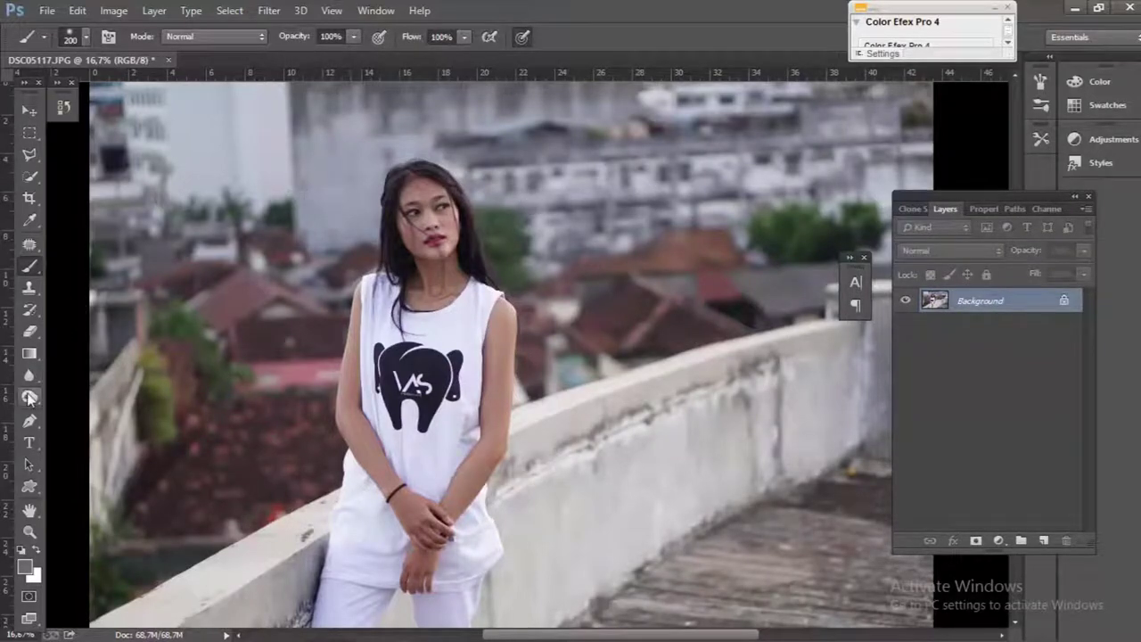
# Step: Select the Dodge tool with its Range set to Midtones
pyautogui.click(29, 396)
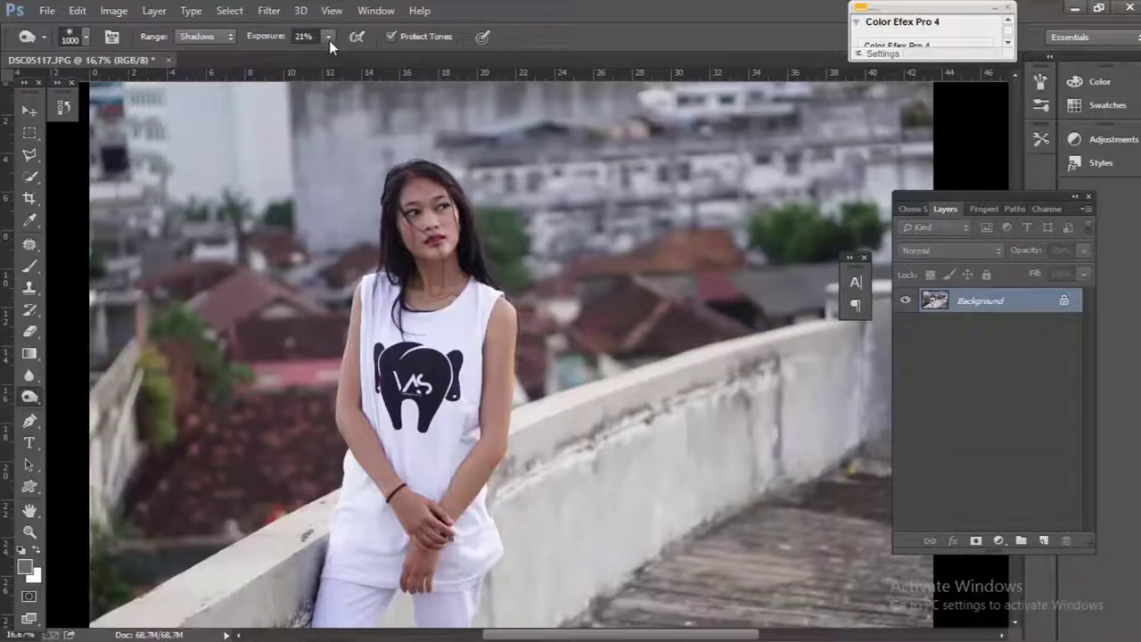
pyautogui.click(234, 39)
pyautogui.click(214, 62)
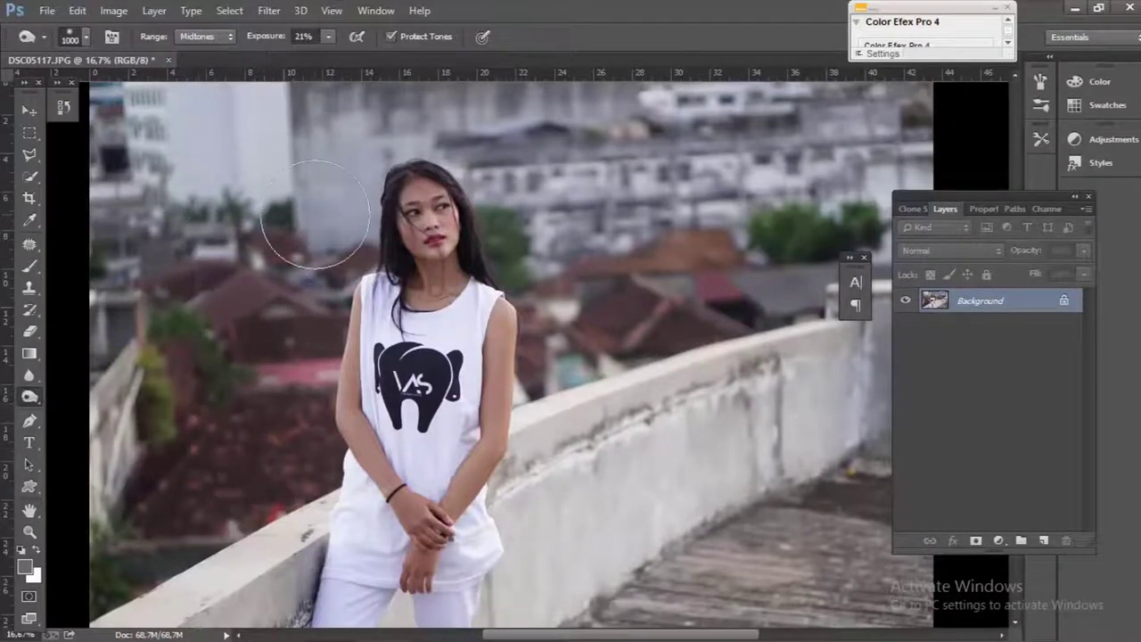
# Step: Dodge the background buildings, rooftops and wall at 21% exposure, resizing the brush as needed
pyautogui.hotkey('ctrl', '-')
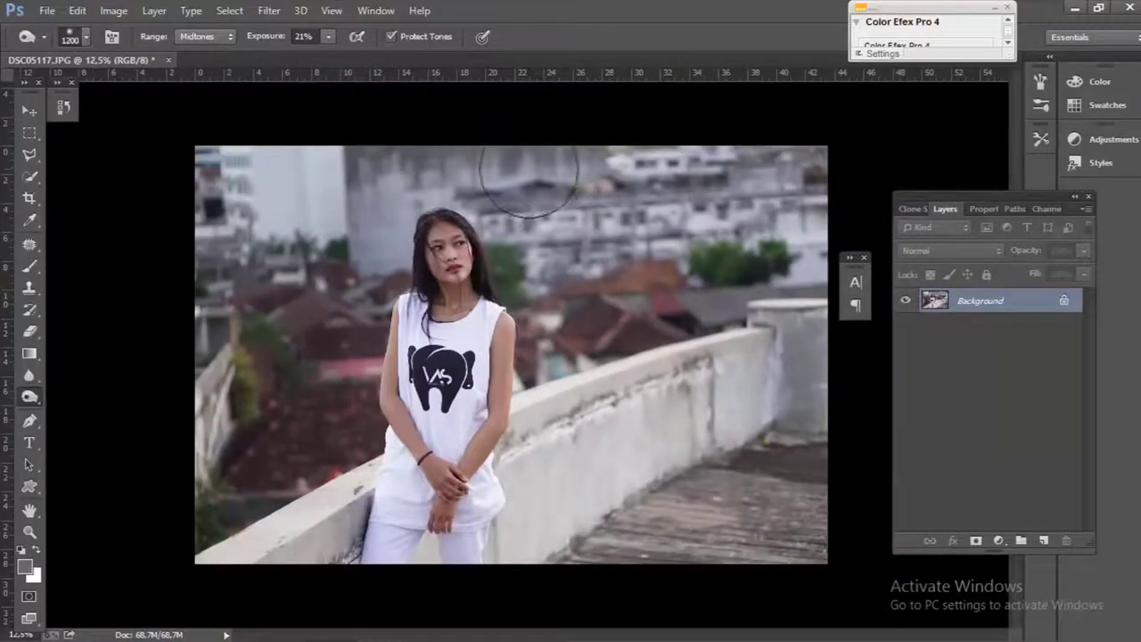
pyautogui.press('[')
pyautogui.press('[')
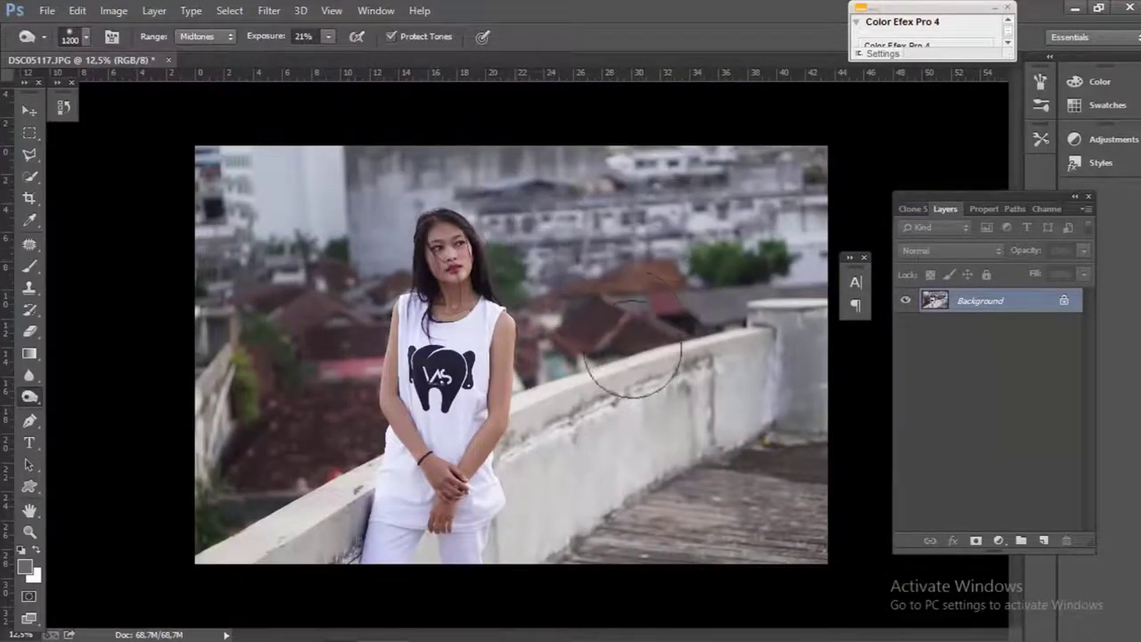
pyautogui.press(']')
pyautogui.press(']')
pyautogui.press(']')
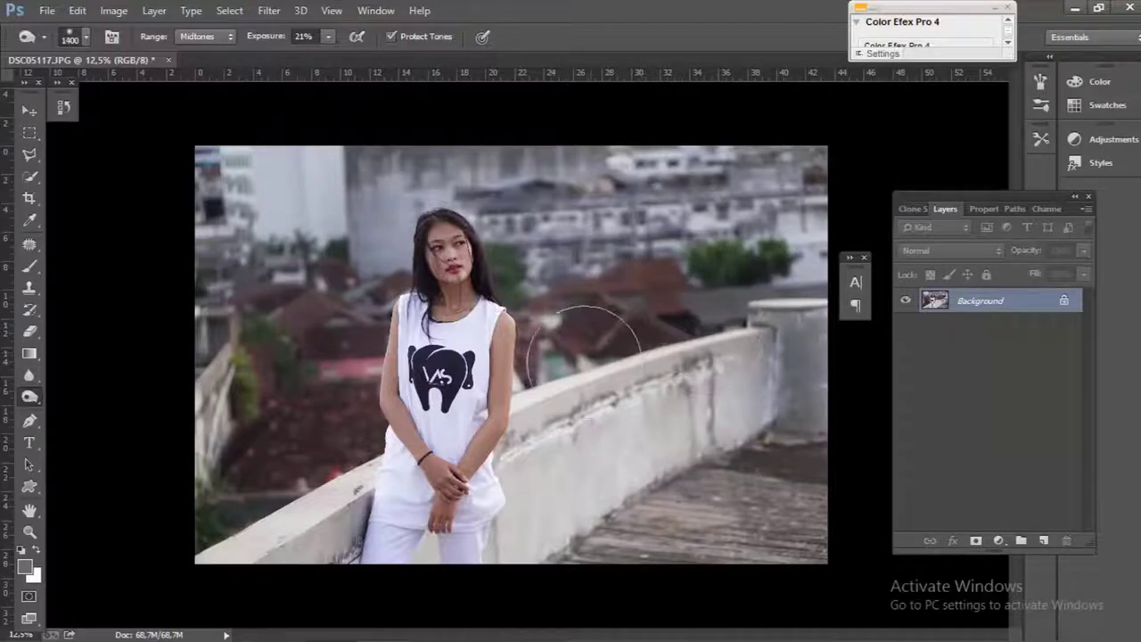
pyautogui.press('[')
pyautogui.press('[')
pyautogui.press('[')
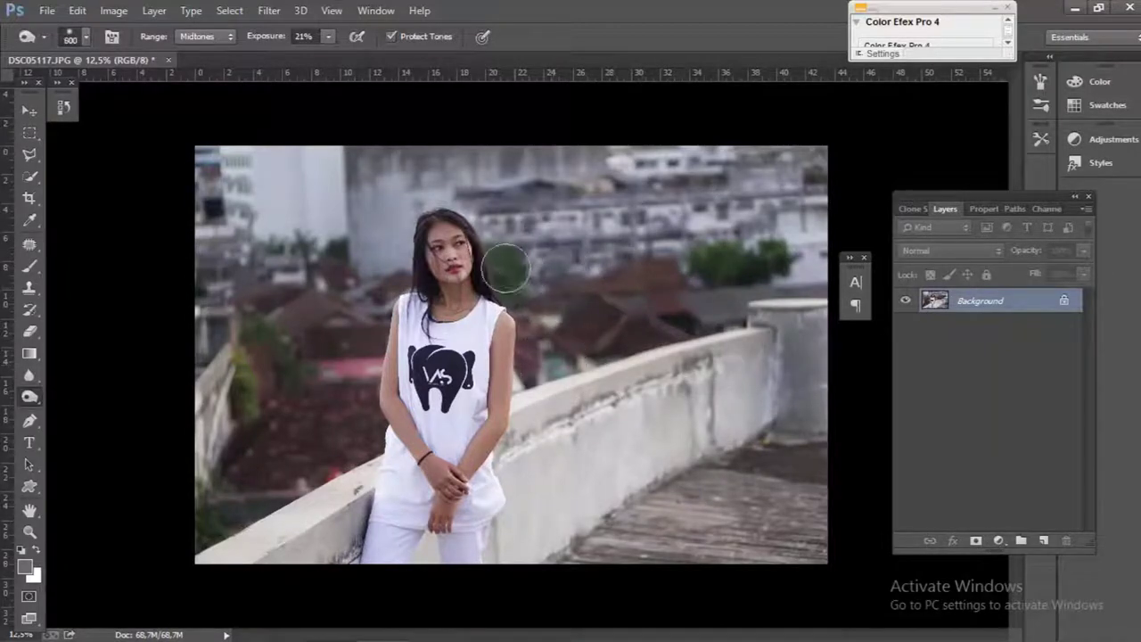
pyautogui.press(']')
pyautogui.press(']')
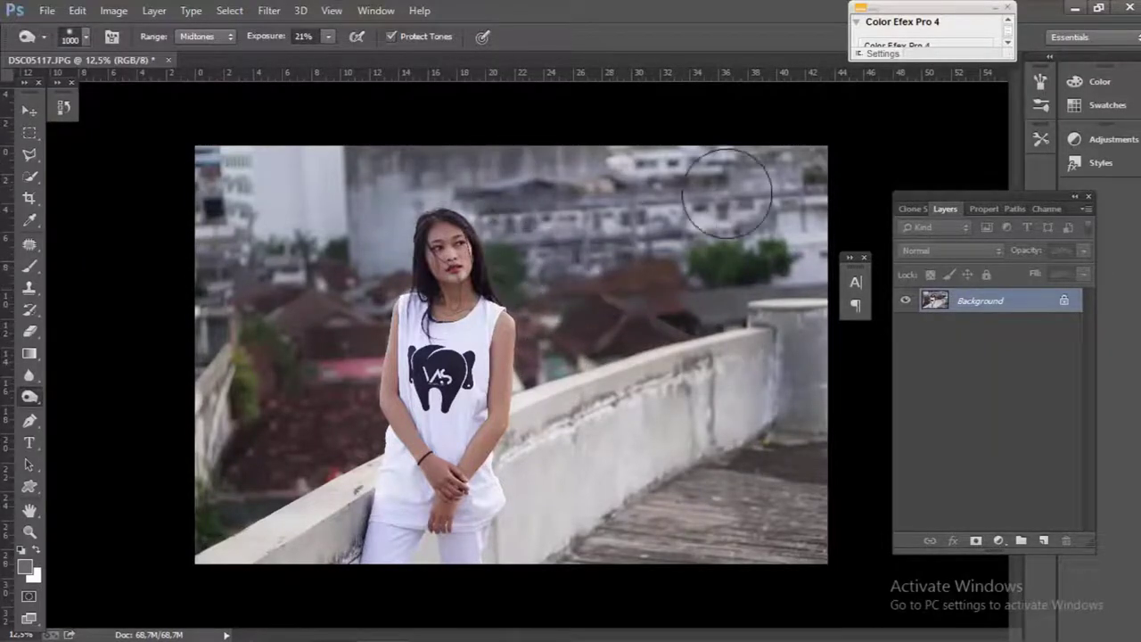
pyautogui.press(']')
pyautogui.press(']')
pyautogui.press(']')
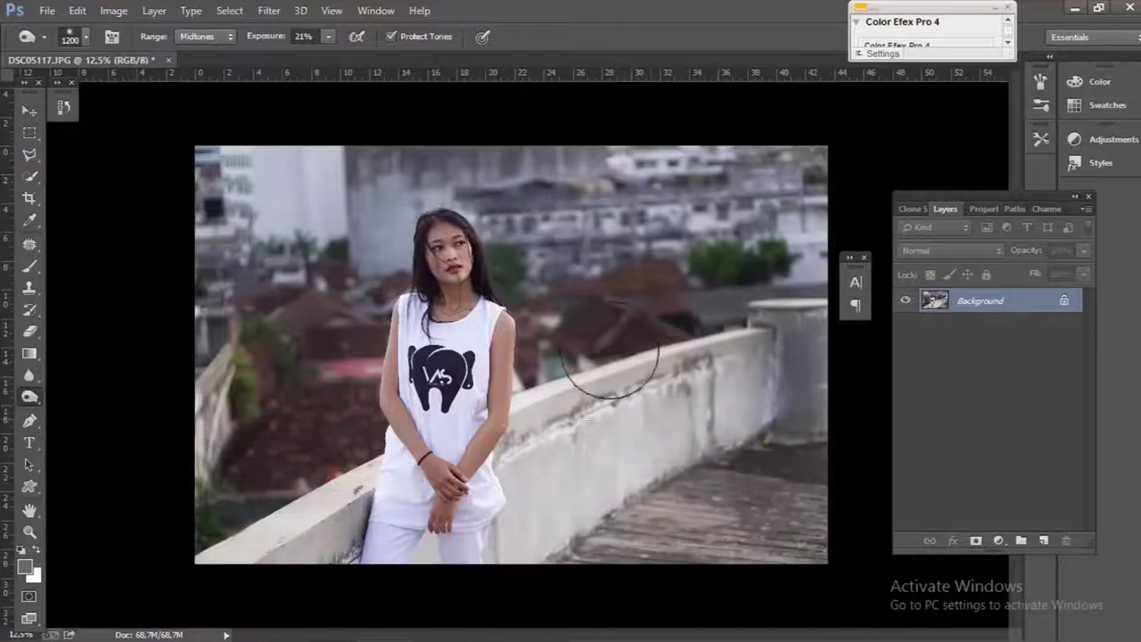
pyautogui.press('[')
pyautogui.press('[')
pyautogui.press('[')
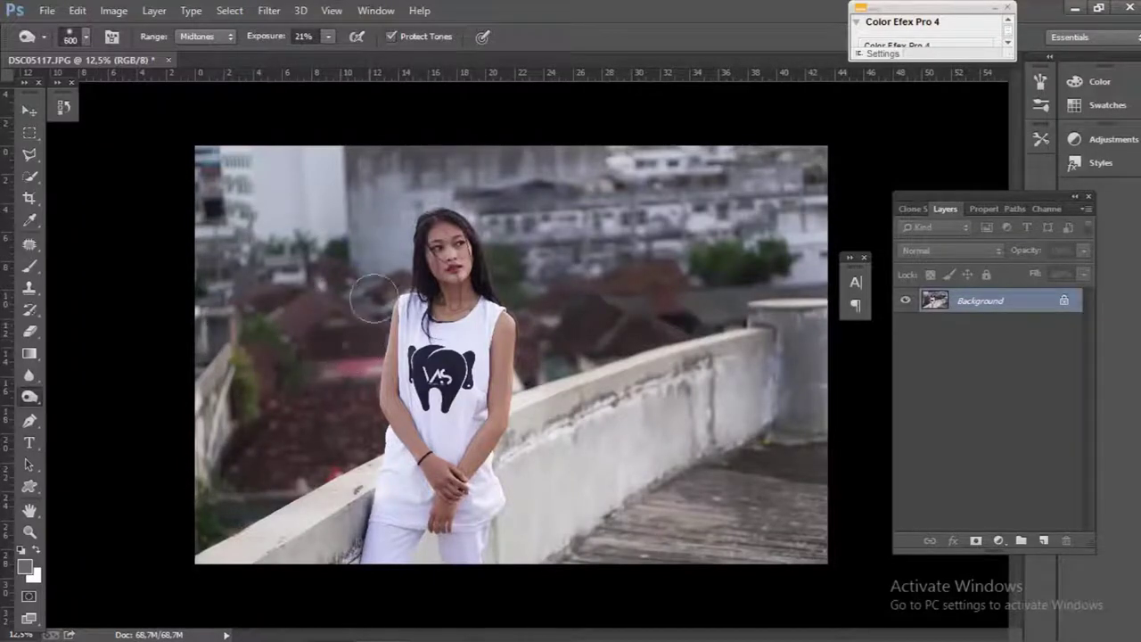
pyautogui.press('[')
pyautogui.press('[')
pyautogui.press('[')
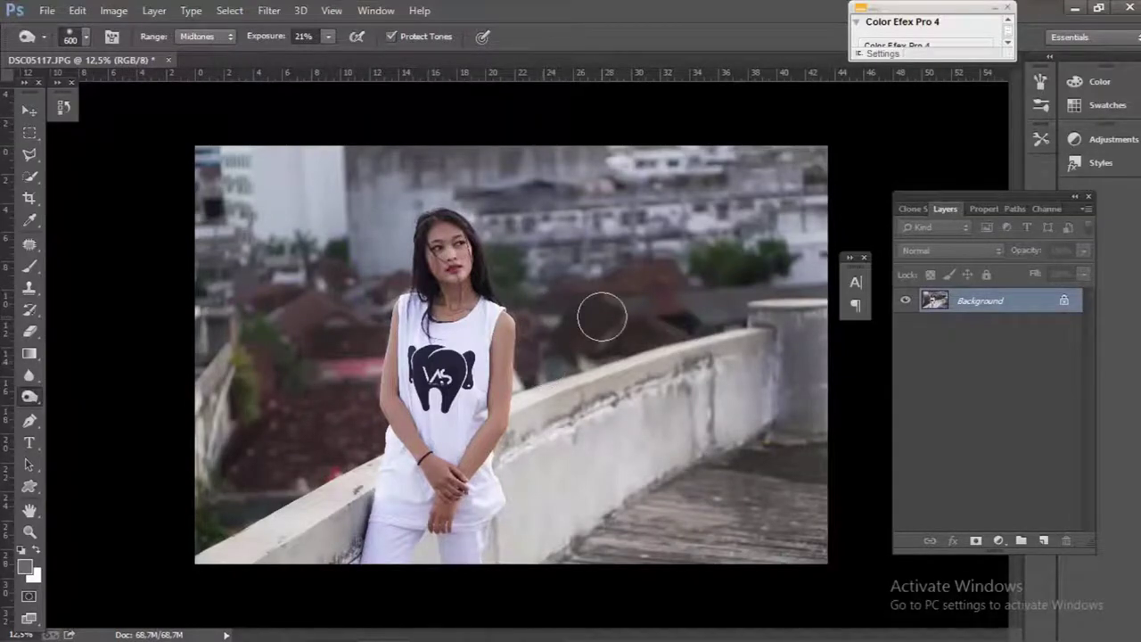
# Step: Add a Solid Color fill layer in peach FDE4BA blended with Multiply
pyautogui.click(998, 543)
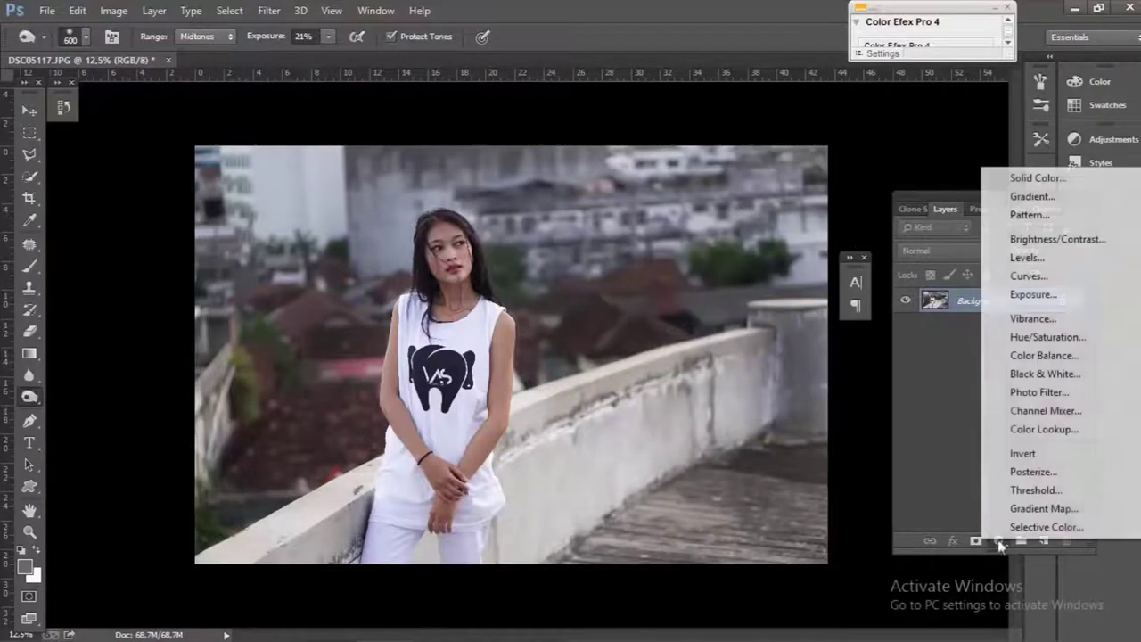
pyautogui.click(1032, 175)
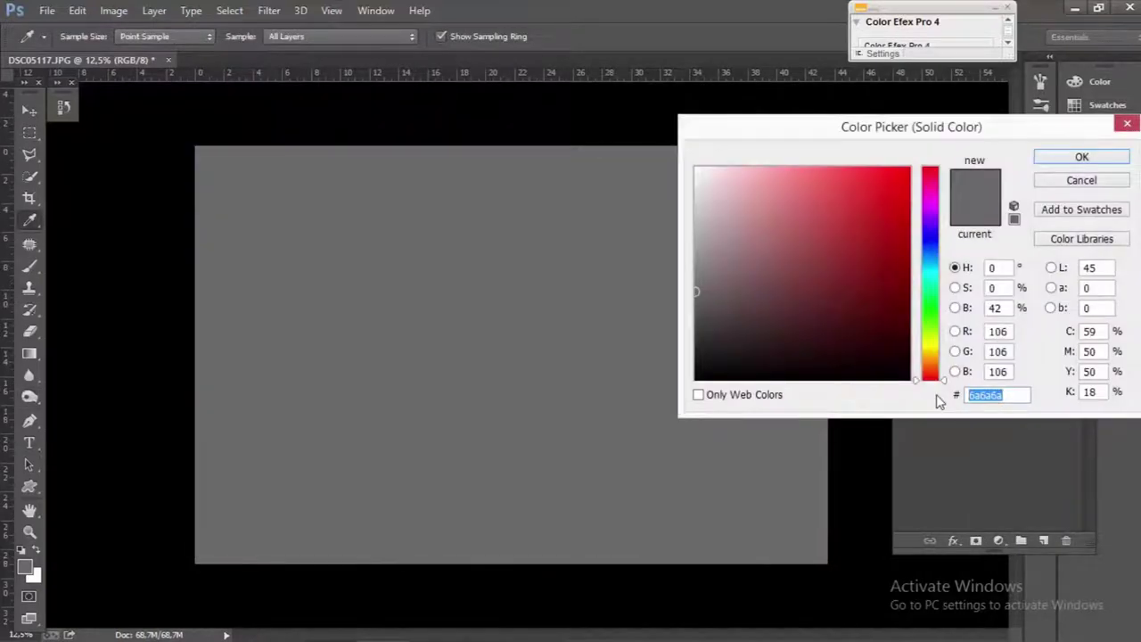
pyautogui.write('FDE')
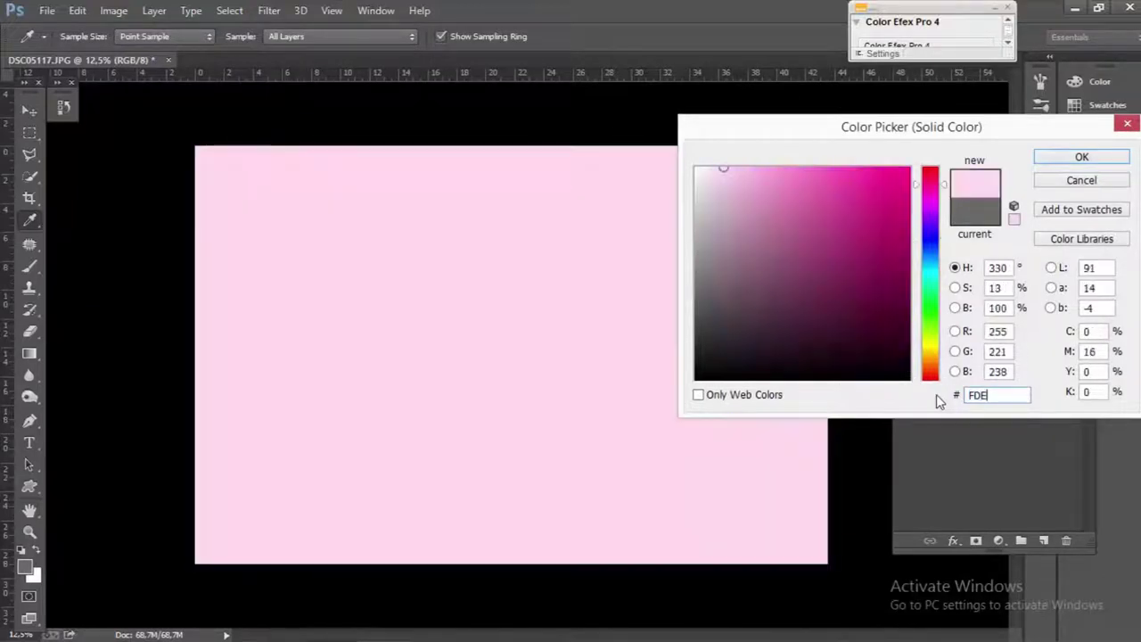
pyautogui.write('4')
pyautogui.write('BA')
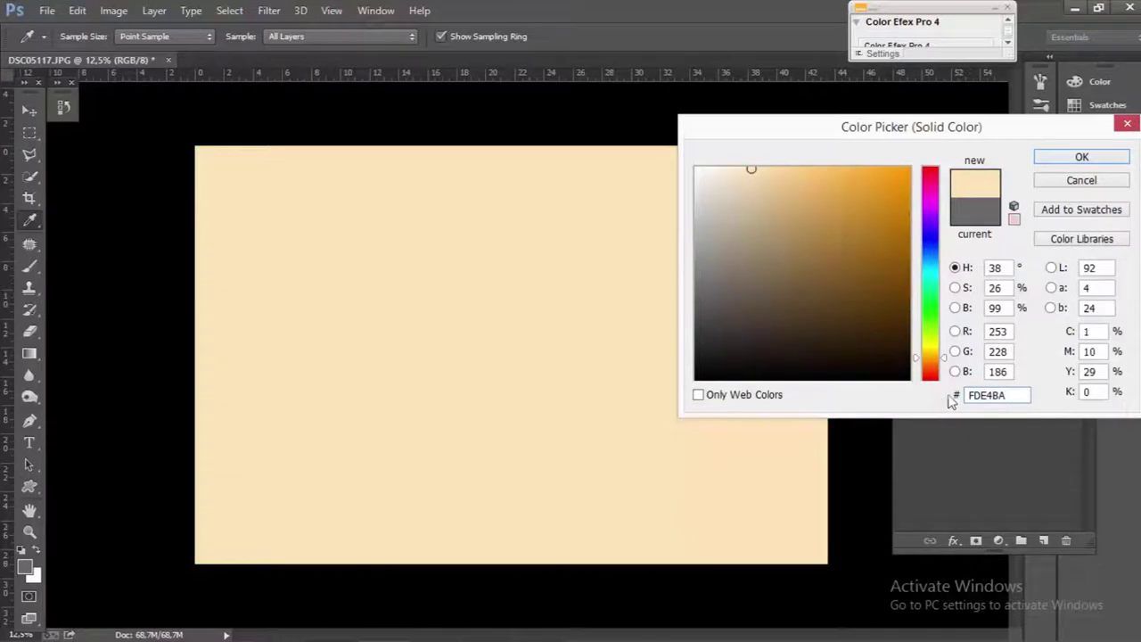
pyautogui.click(1048, 166)
pyautogui.click(938, 249)
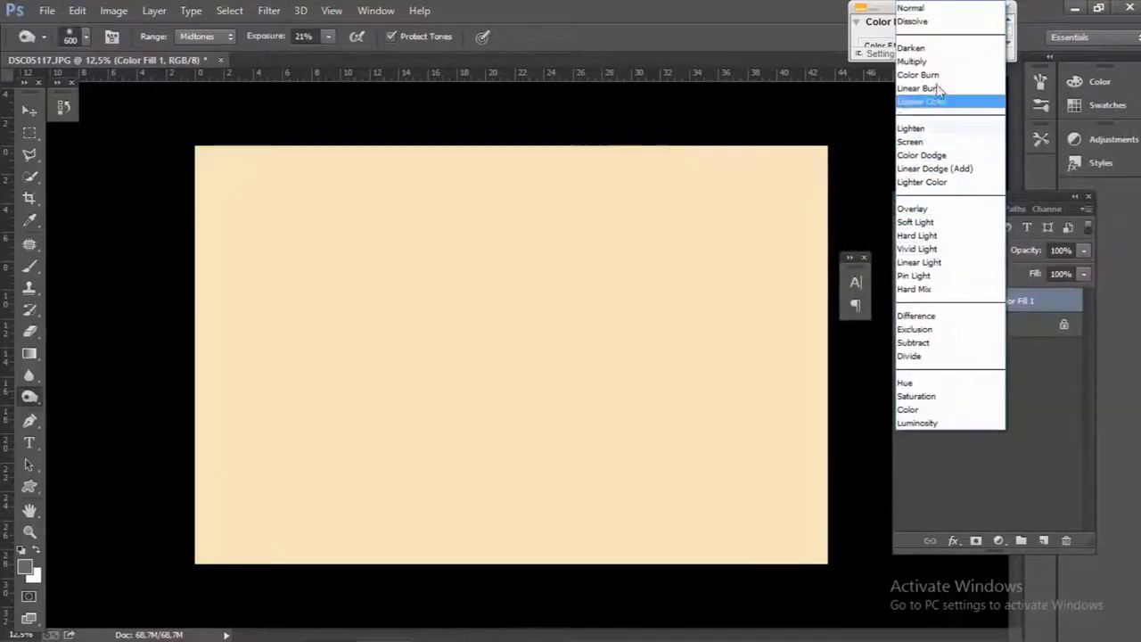
pyautogui.click(918, 58)
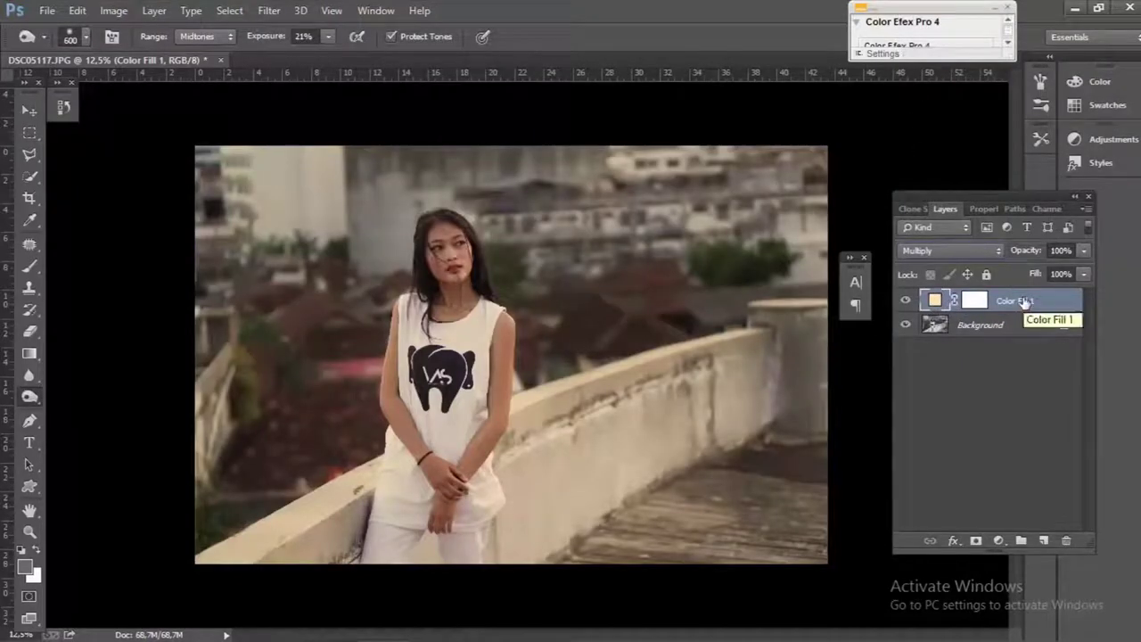
# Step: Duplicate Color Fill 1 and set the copy to Overlay at 22% opacity
pyautogui.hotkey('ctrl', 'j')
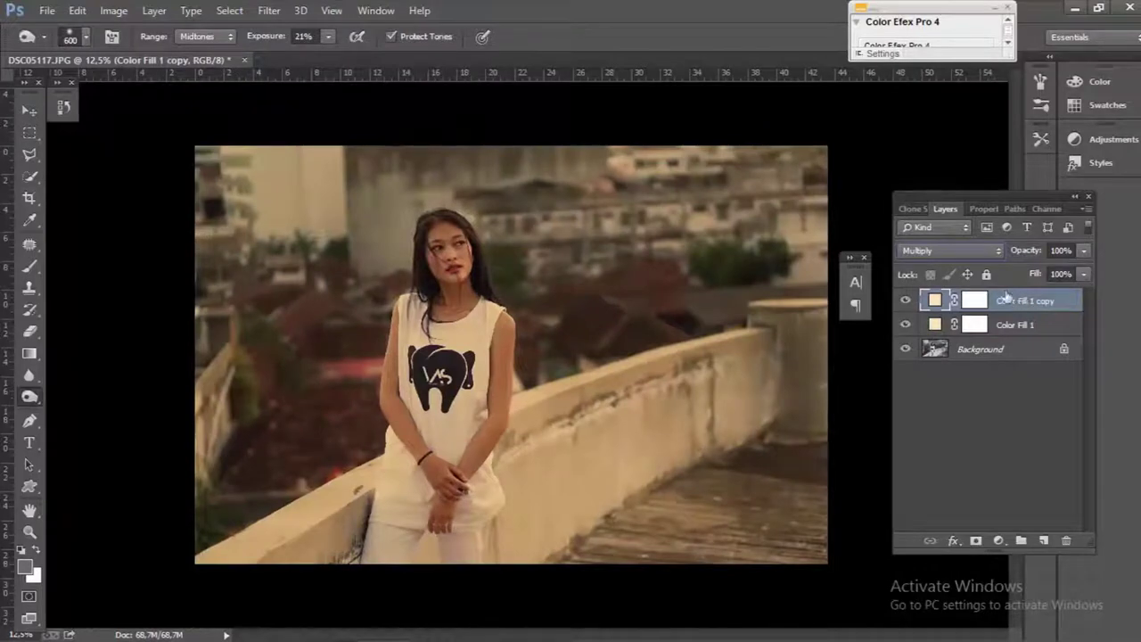
pyautogui.click(945, 251)
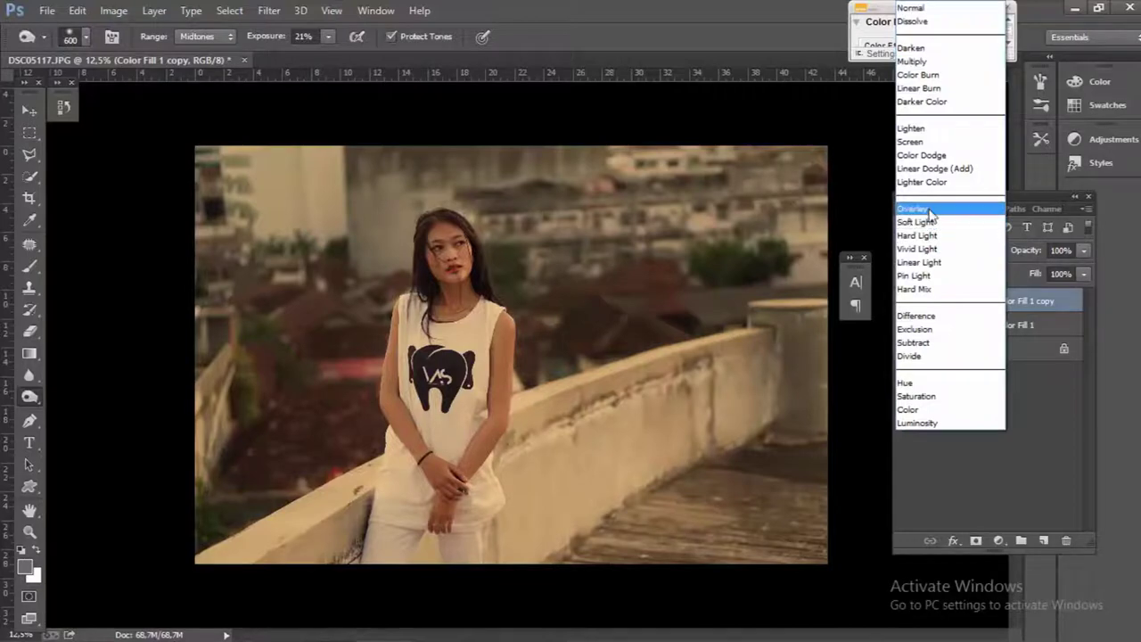
pyautogui.click(929, 209)
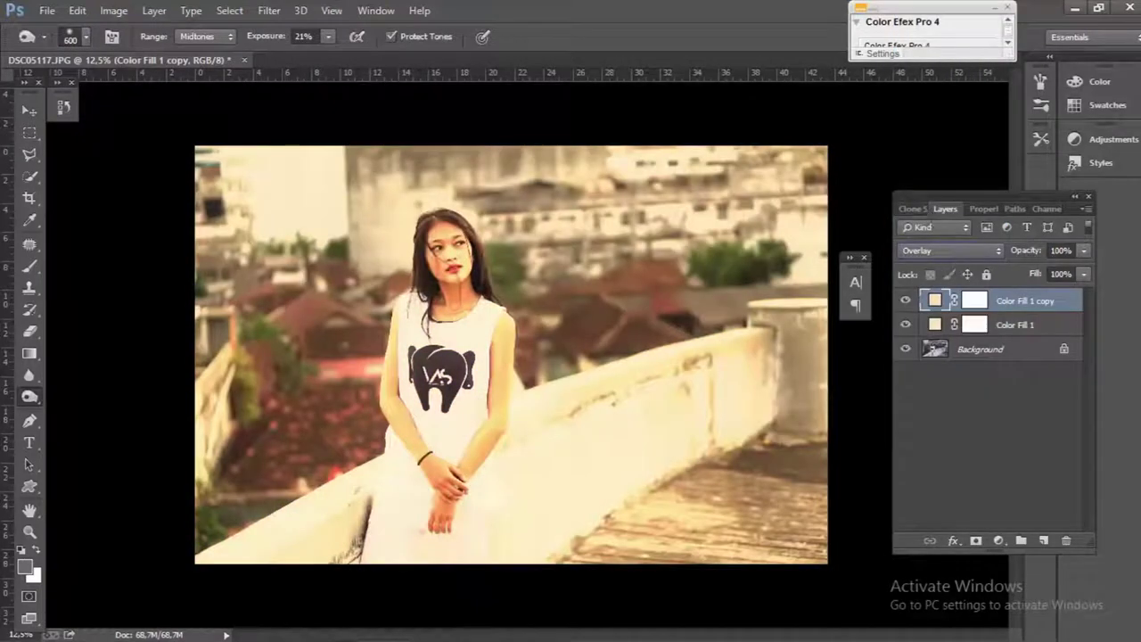
pyautogui.click(1084, 250)
pyautogui.moveTo(1086, 276); pyautogui.dragTo(1017, 267)
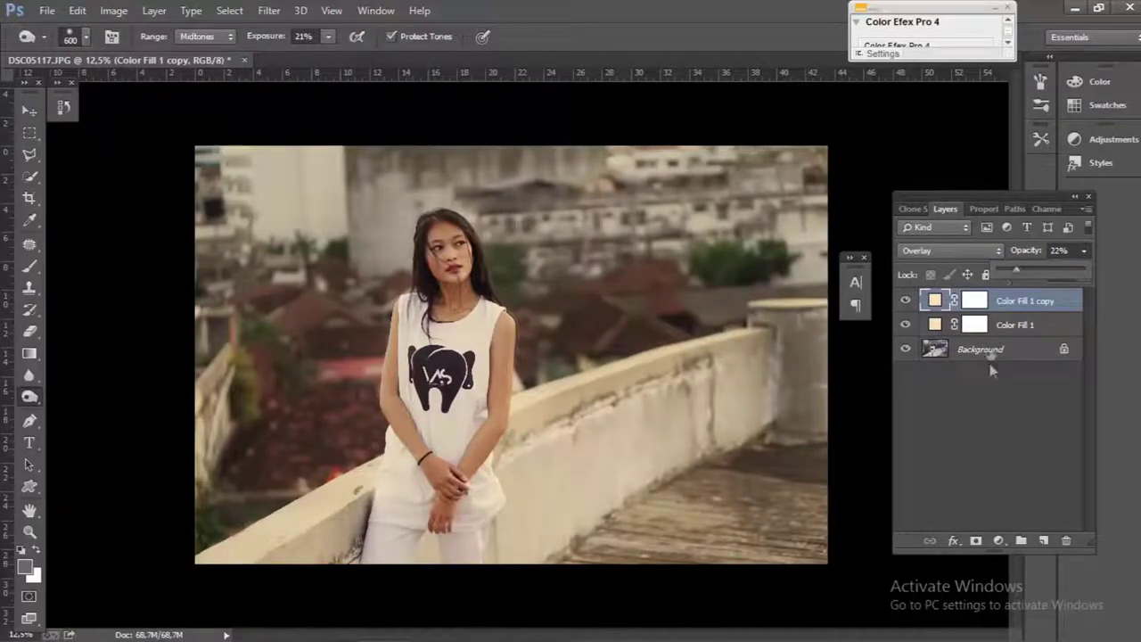
# Step: Add a Selective Color layer and set Reds to Cyan −34, Magenta −15
pyautogui.click(1000, 539)
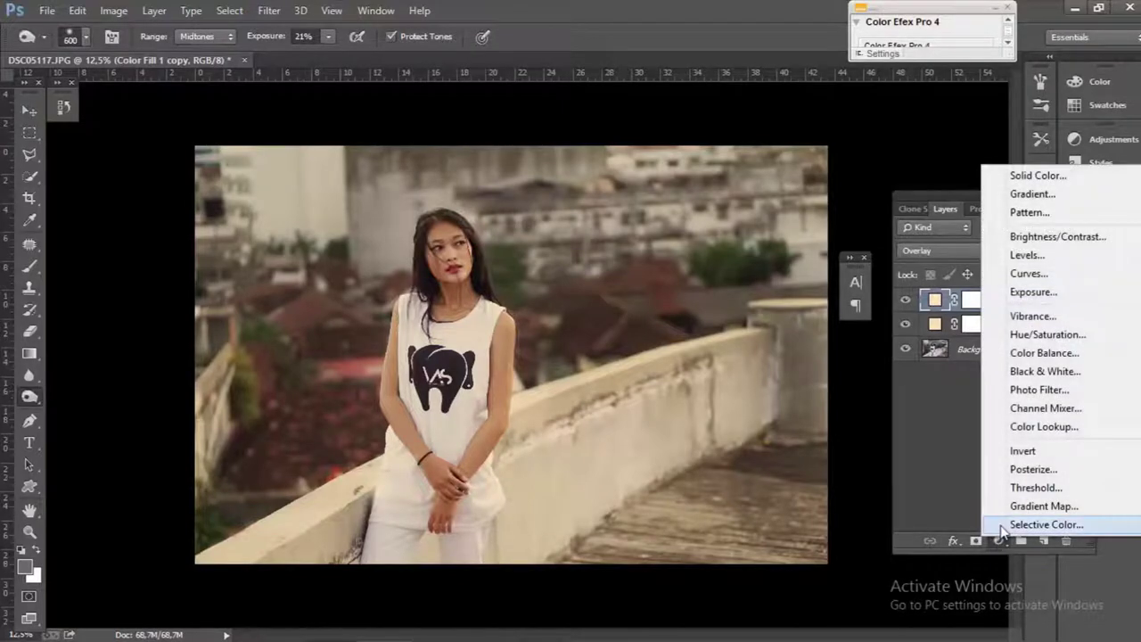
pyautogui.click(1002, 525)
pyautogui.click(959, 282)
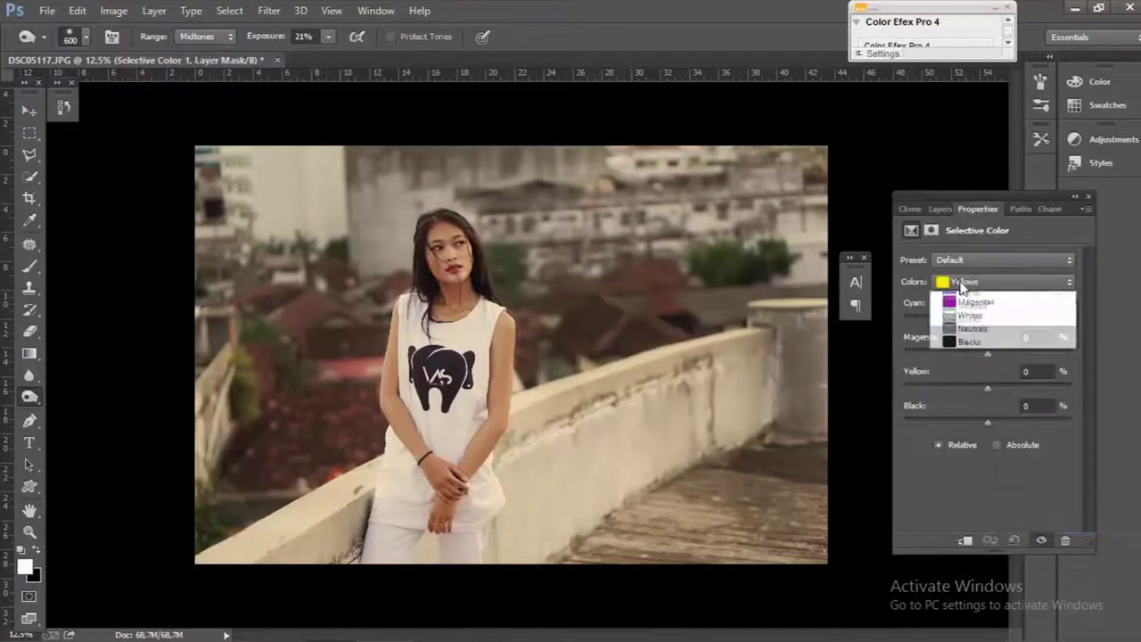
pyautogui.click(959, 300)
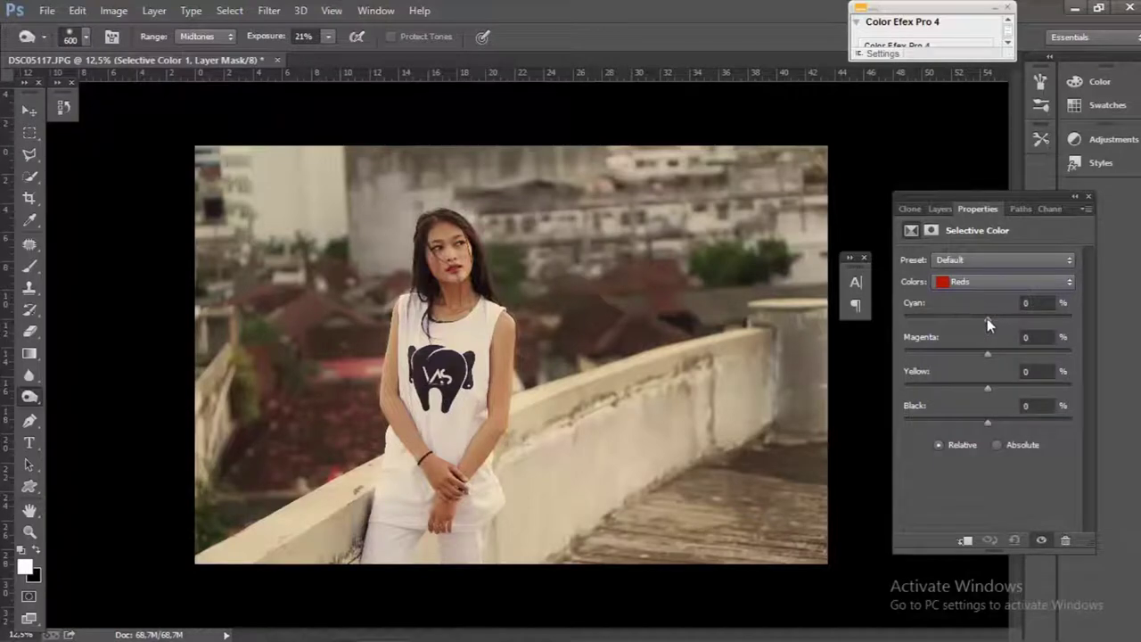
pyautogui.moveTo(987, 318); pyautogui.dragTo(961, 318)
pyautogui.moveTo(989, 354); pyautogui.dragTo(975, 355)
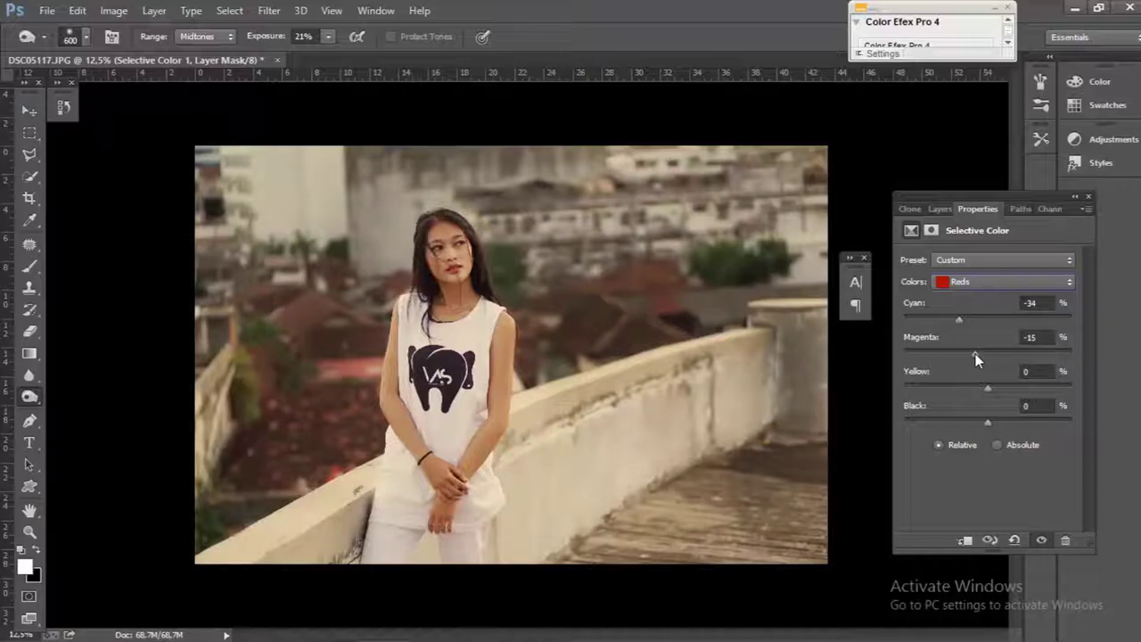
# Step: Set the Selective Color Yellows to Cyan +18, Magenta −15, Yellow −25
pyautogui.click(1006, 282)
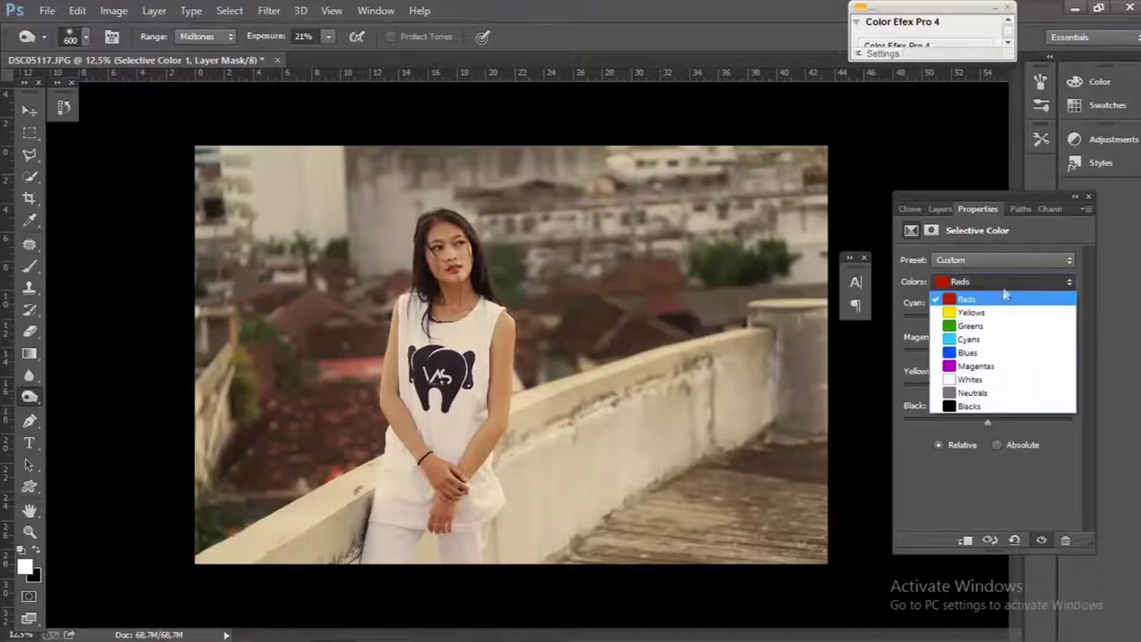
pyautogui.click(997, 319)
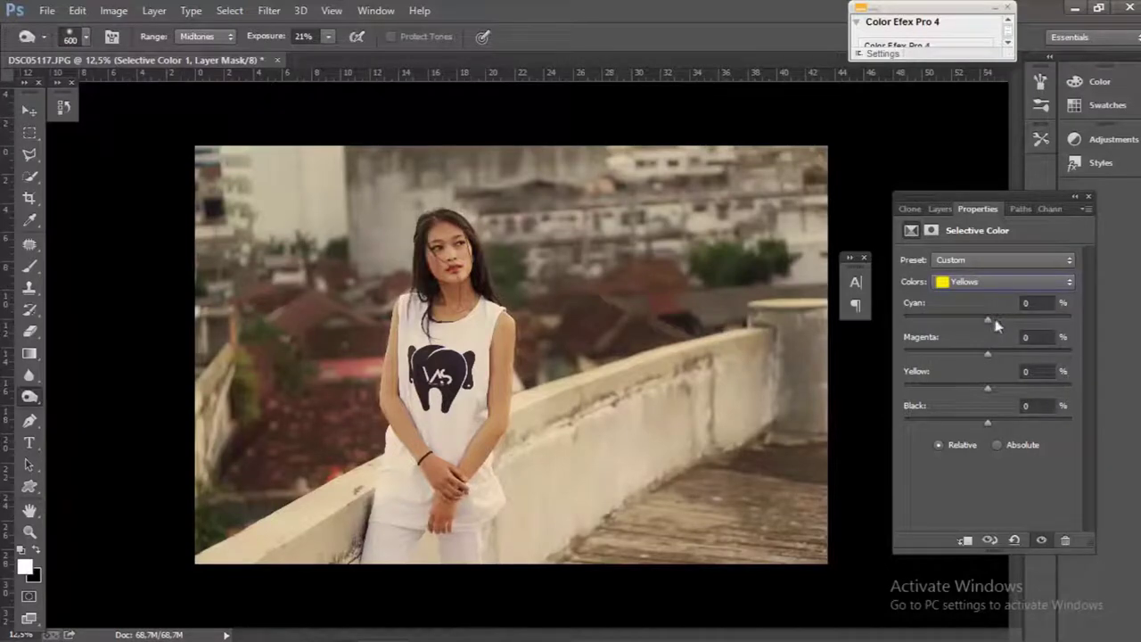
pyautogui.moveTo(988, 320); pyautogui.dragTo(998, 322)
pyautogui.moveTo(988, 354); pyautogui.dragTo(975, 353)
pyautogui.moveTo(987, 389); pyautogui.dragTo(969, 387)
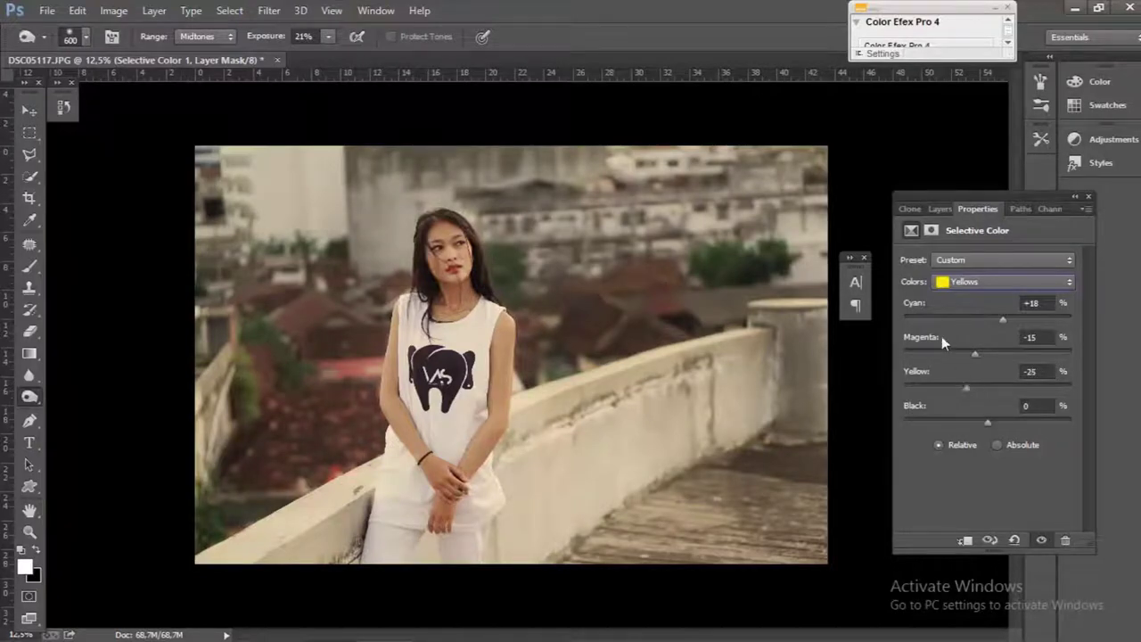
pyautogui.click(947, 209)
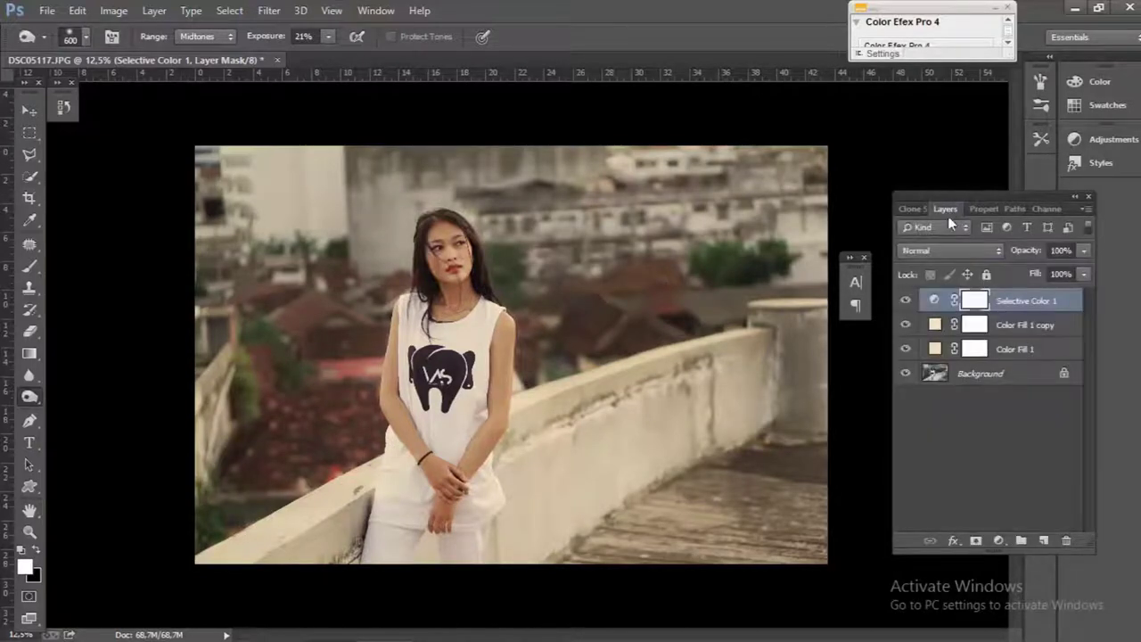
# Step: Add a Curves layer with a lower point at Input 82, Output 55
pyautogui.click(1001, 540)
pyautogui.click(1024, 275)
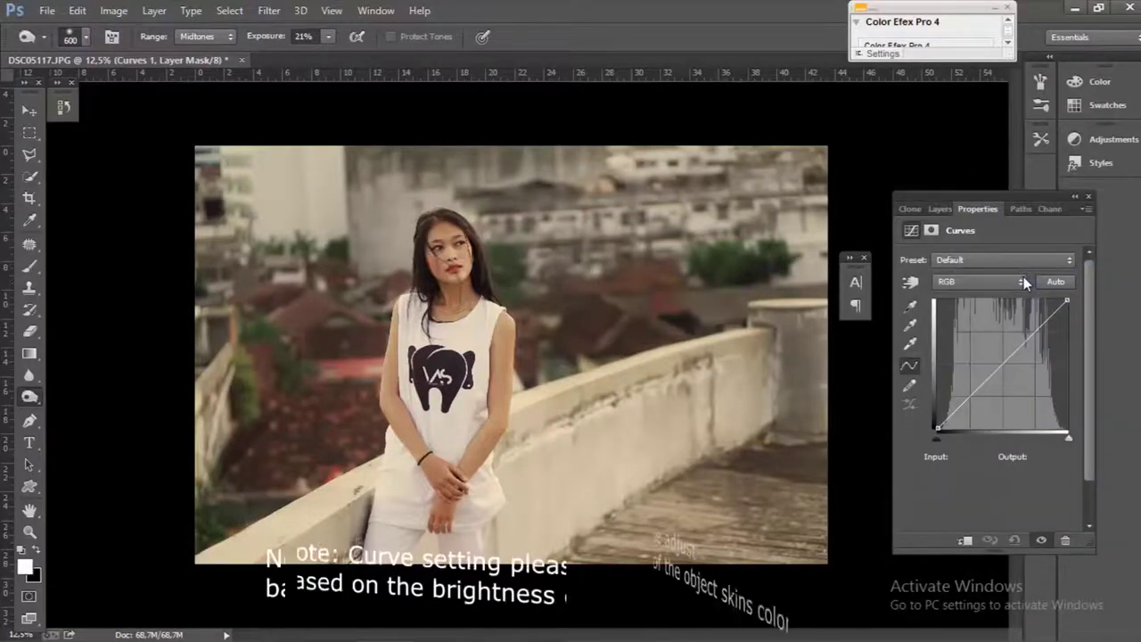
pyautogui.click(971, 394)
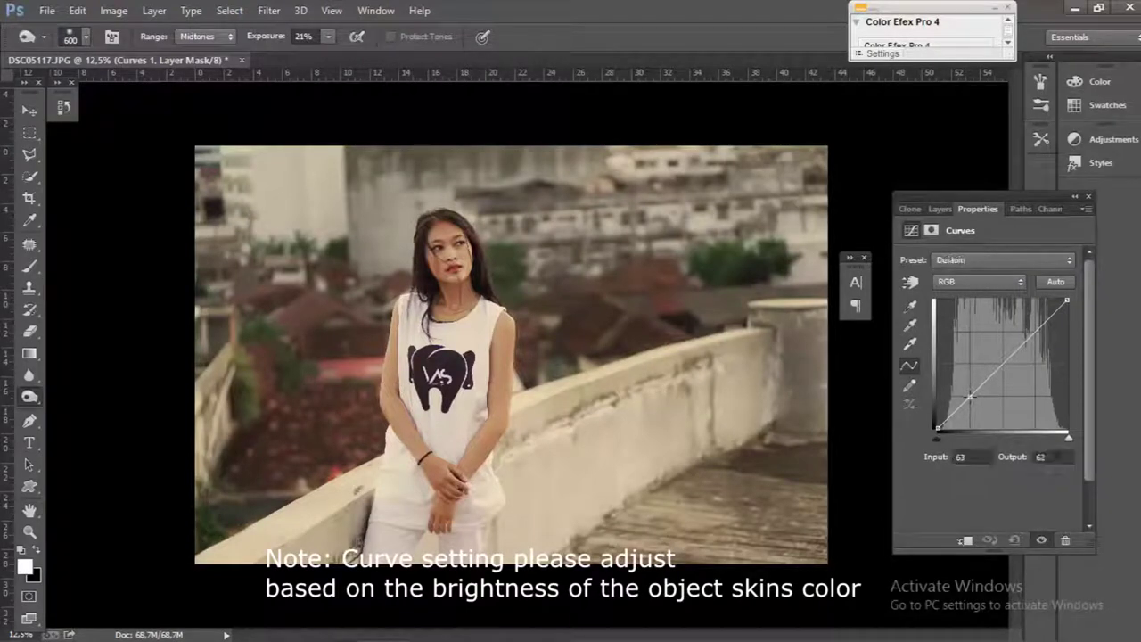
pyautogui.moveTo(970, 395); pyautogui.dragTo(971, 398)
pyautogui.click(967, 457)
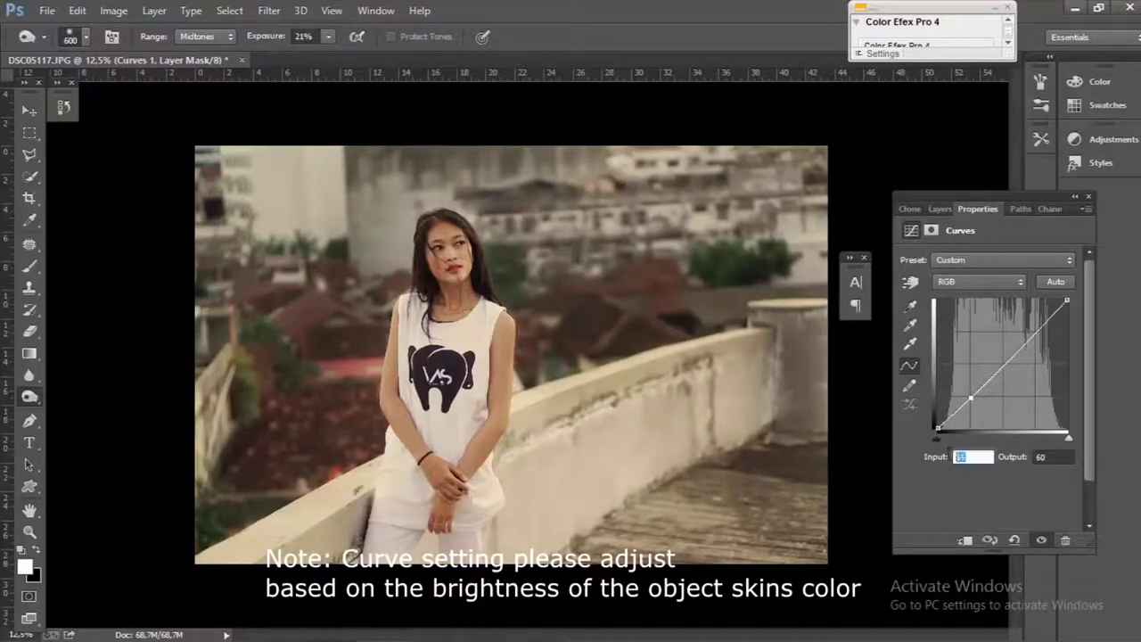
pyautogui.write('82')
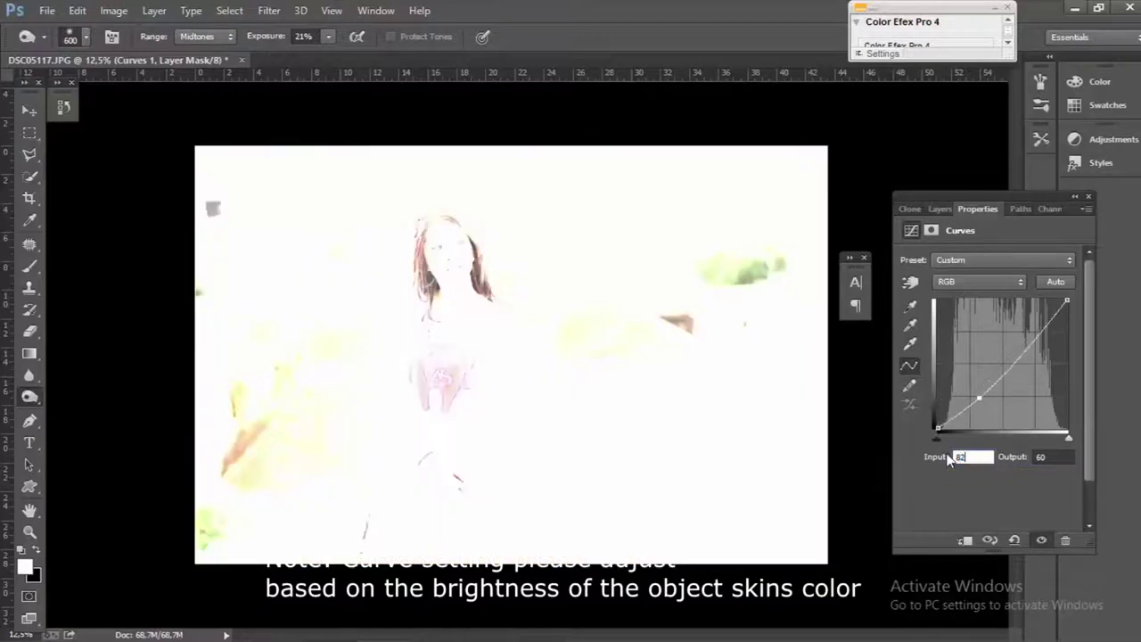
pyautogui.press('Tab')
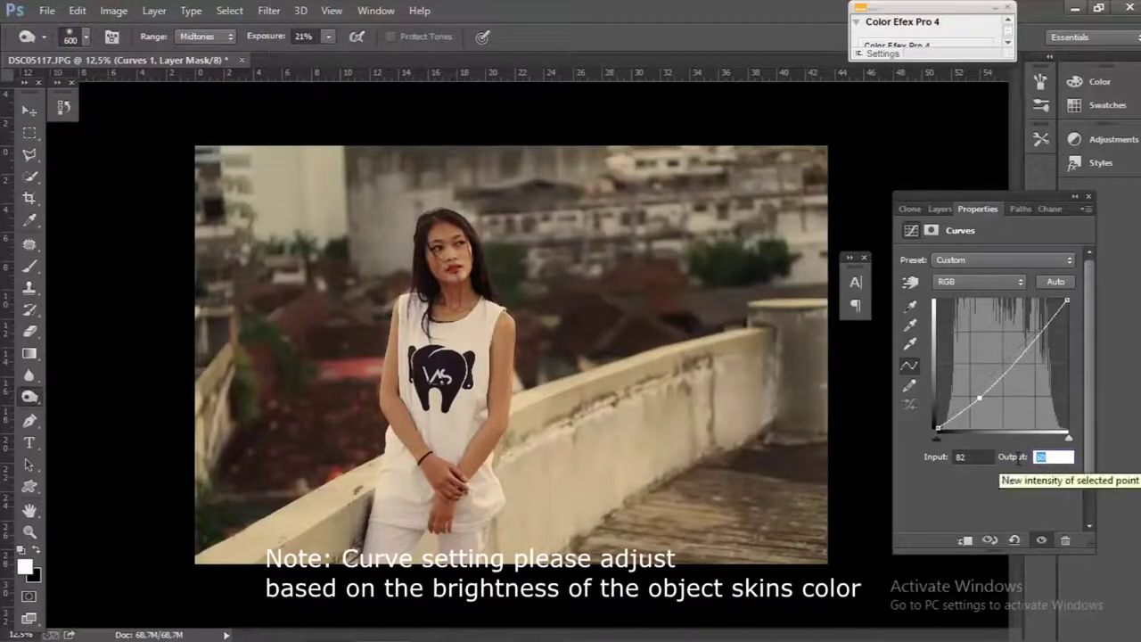
pyautogui.write('55')
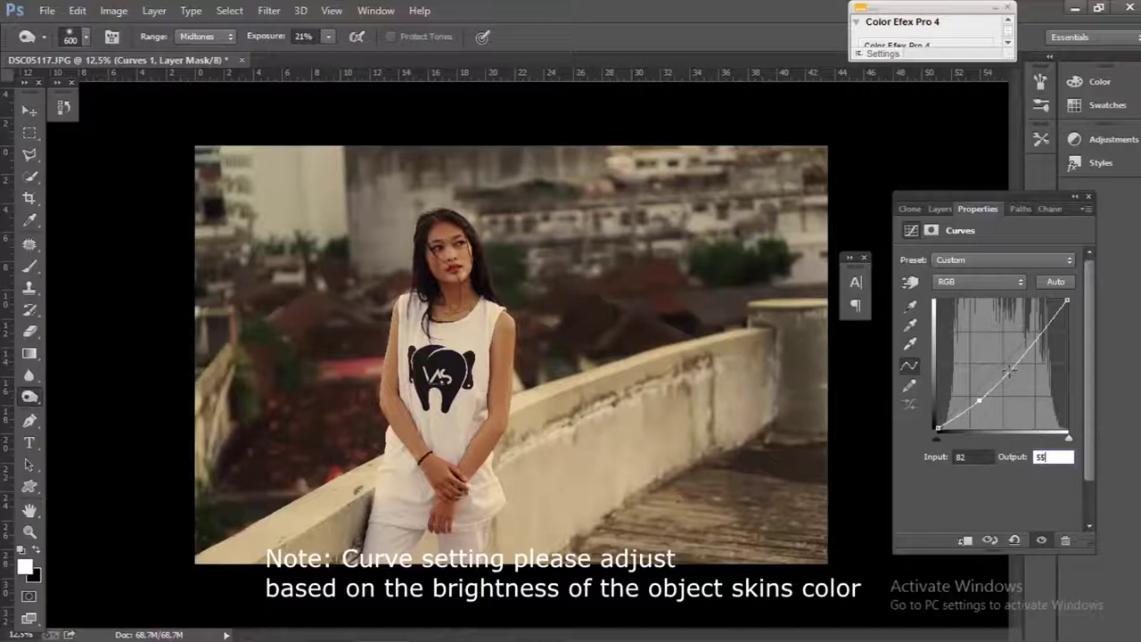
# Step: Add an upper curve point at Input 130, Output 139
pyautogui.click(1009, 369)
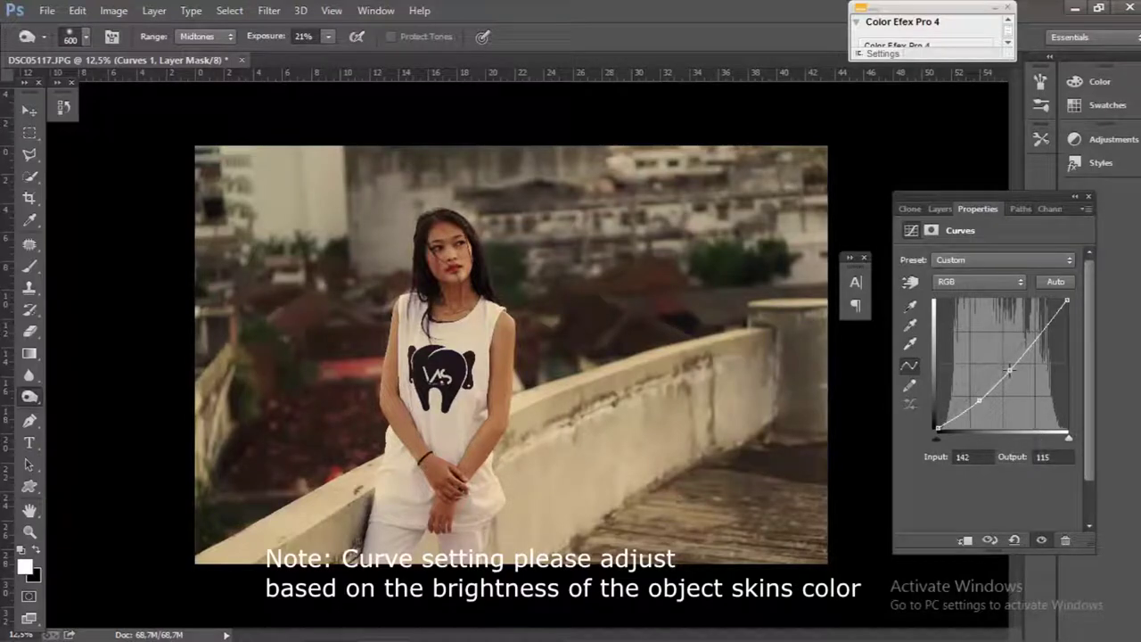
pyautogui.click(967, 457)
pyautogui.write('0')
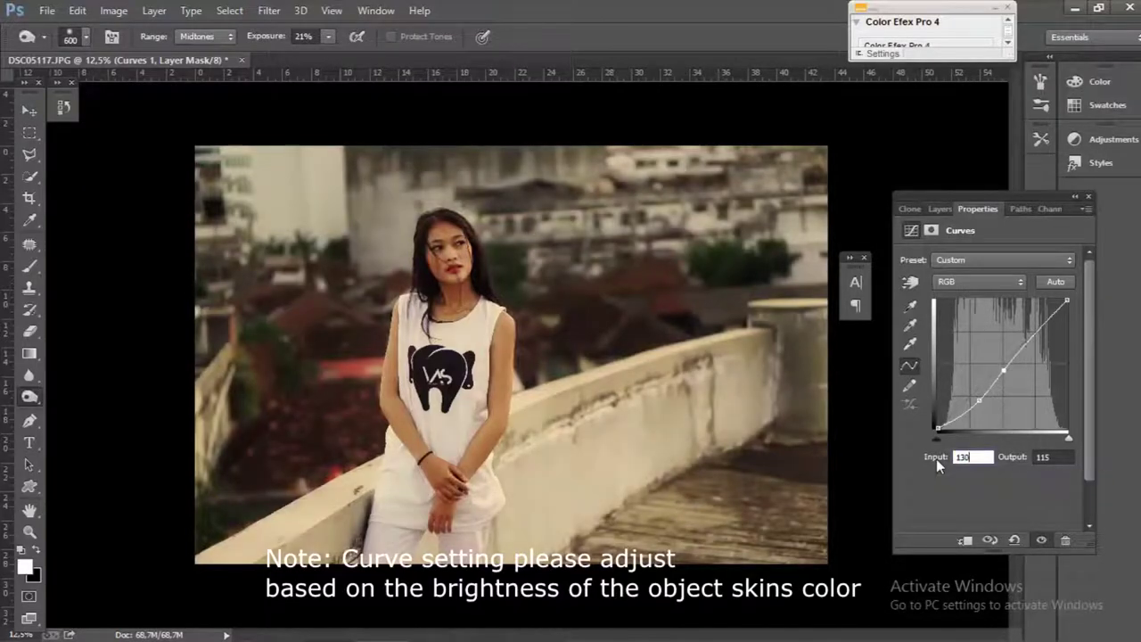
pyautogui.press('Tab')
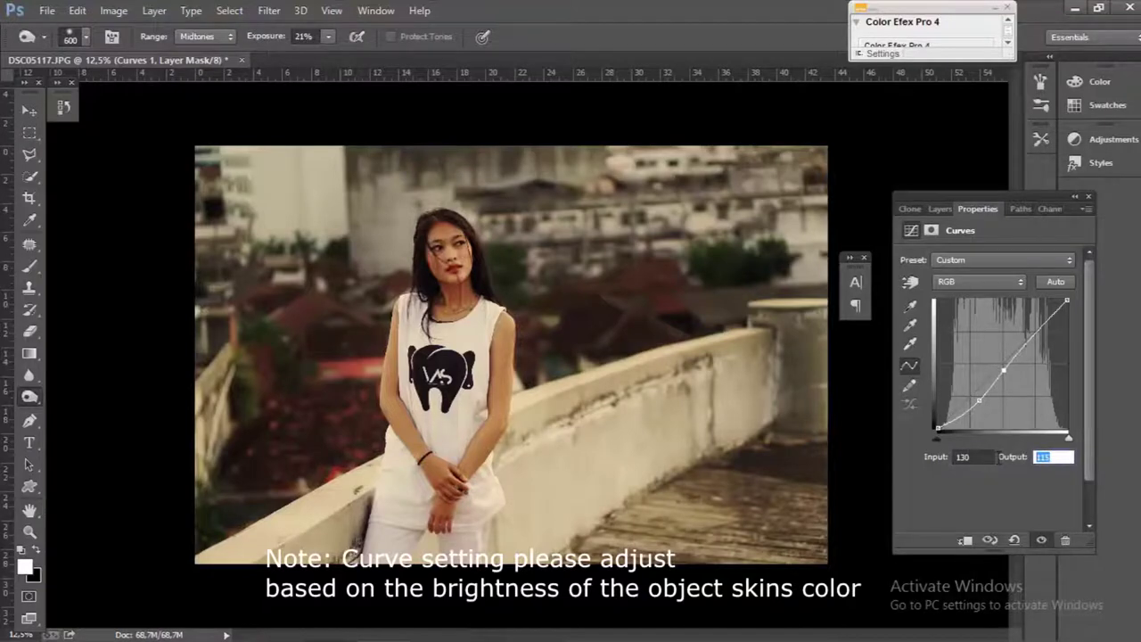
pyautogui.write('139')
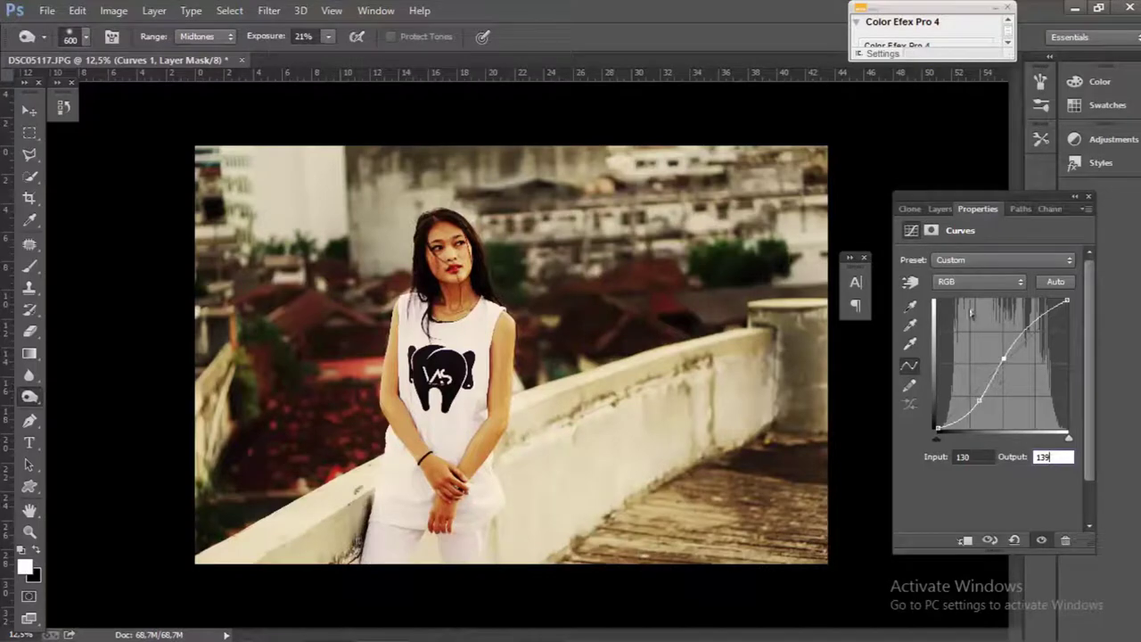
pyautogui.click(943, 210)
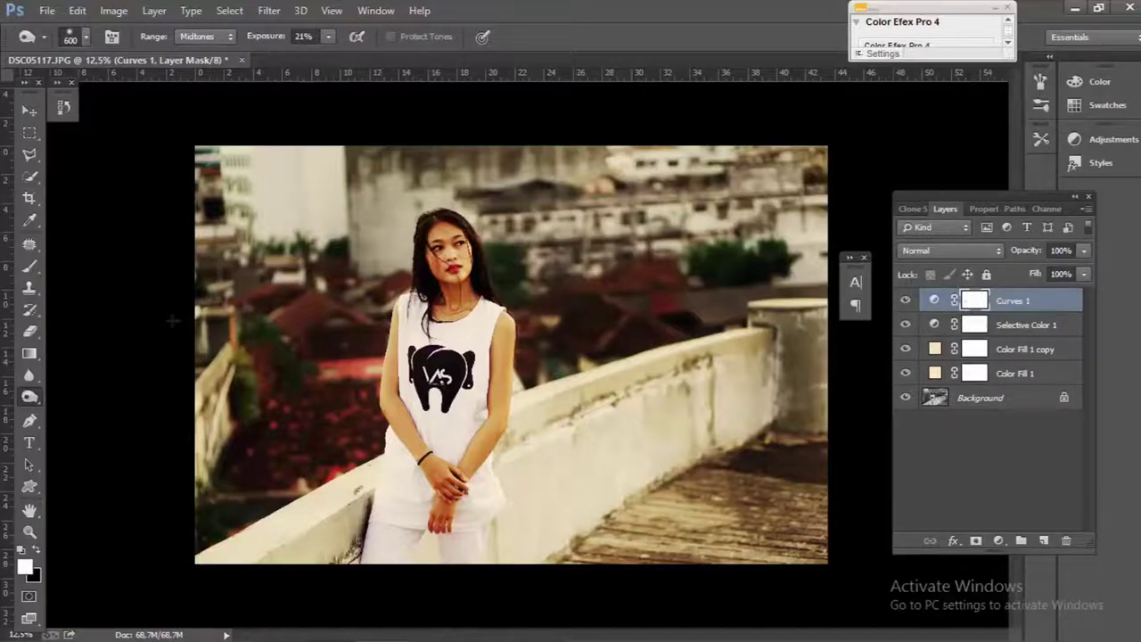
# Step: Paint black at 100% opacity on the Curves 1 mask over the woman's face and body
pyautogui.click(31, 266)
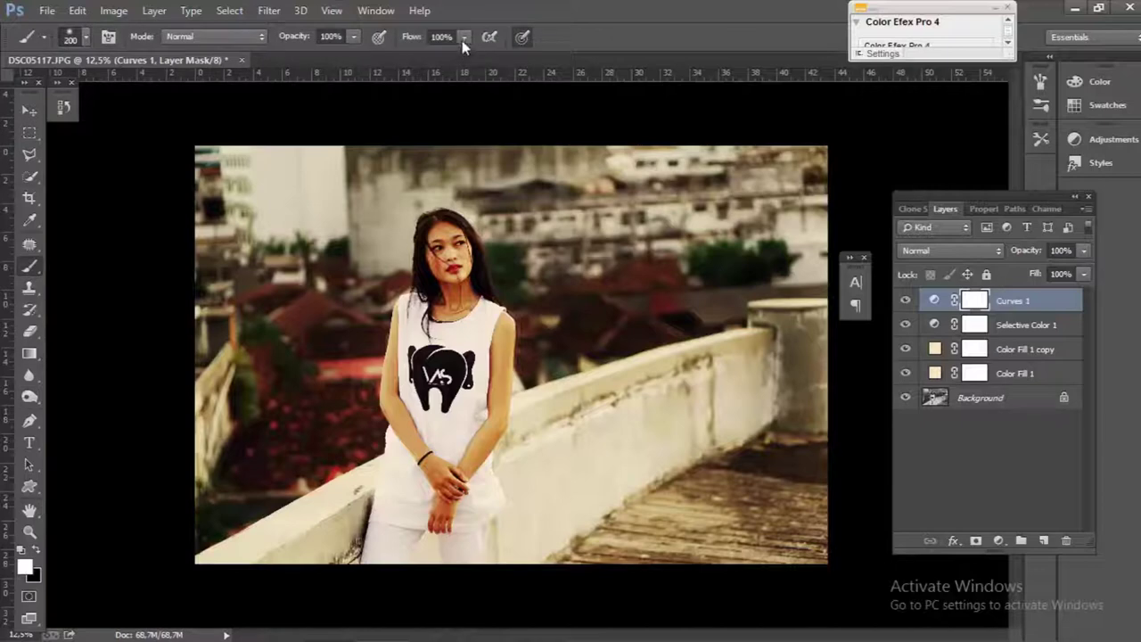
pyautogui.click(360, 35)
pyautogui.click(37, 554)
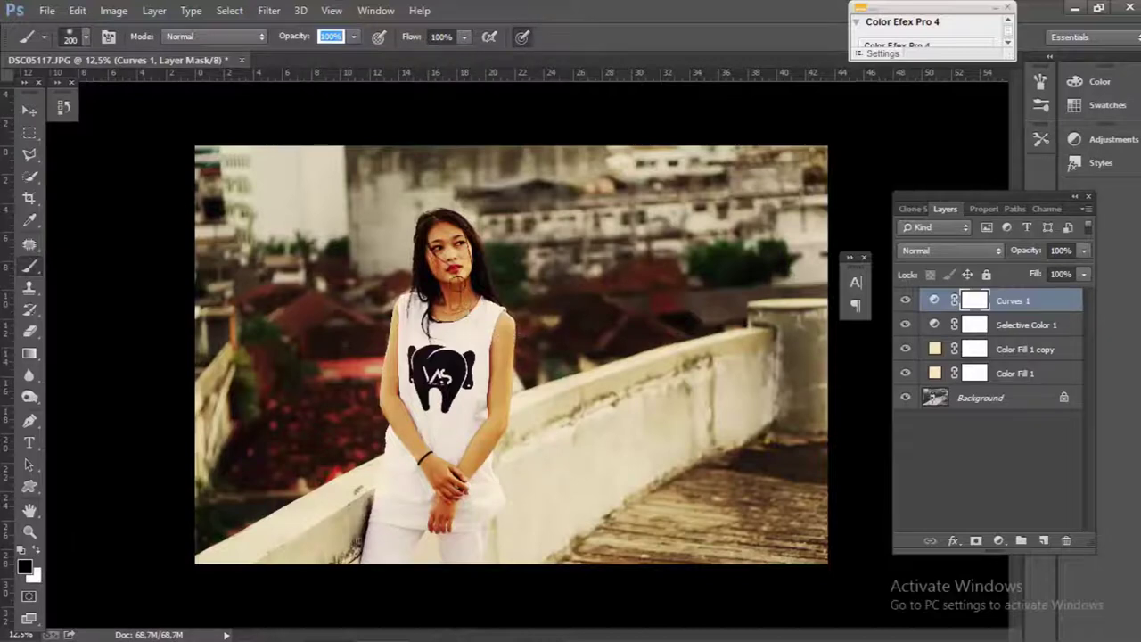
pyautogui.moveTo(456, 284)
pyautogui.mouseDown()
pyautogui.moveTo(446, 255)
pyautogui.moveTo(450, 268)
pyautogui.mouseUp()
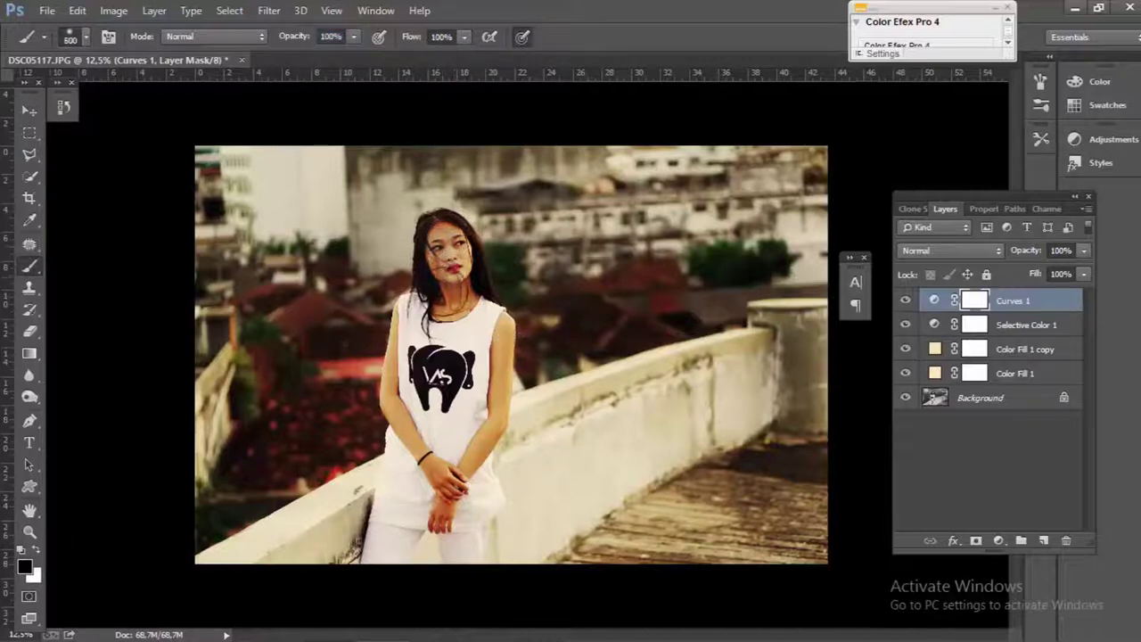
pyautogui.press(']')
pyautogui.press(']')
pyautogui.press(']')
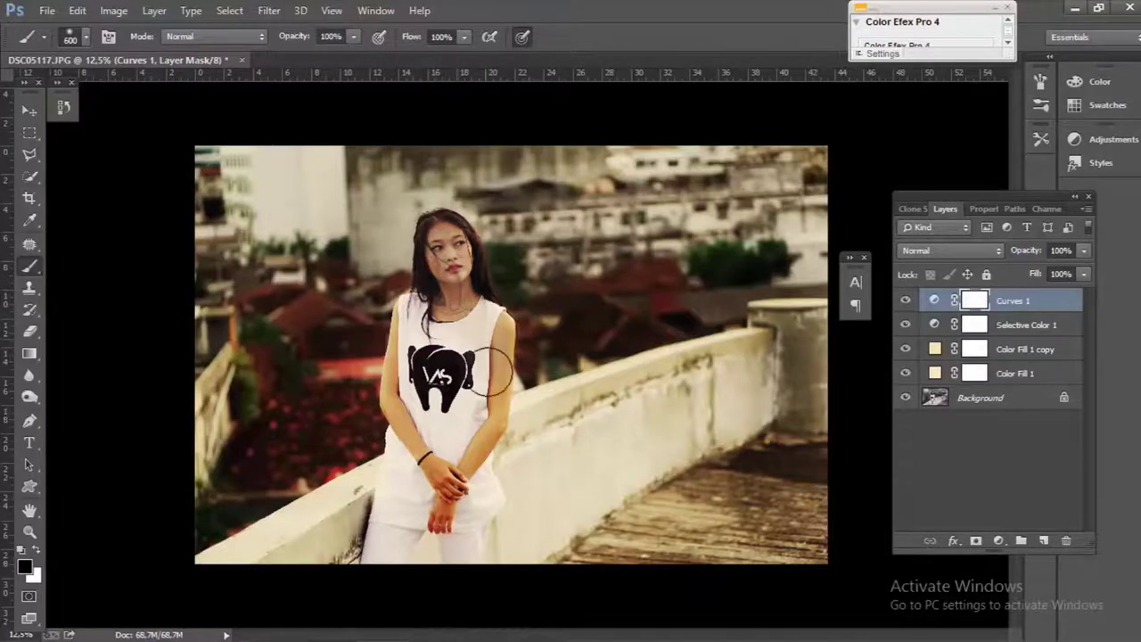
pyautogui.moveTo(415, 490); pyautogui.dragTo(426, 311)
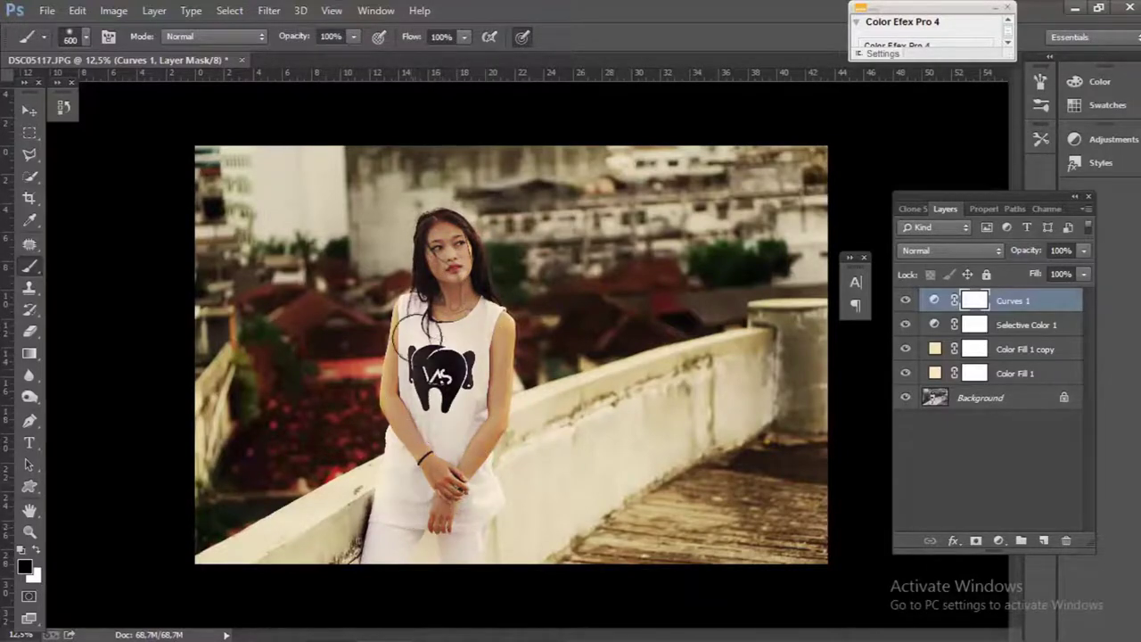
# Step: Refine the mask edges around the woman with a smaller brush, toggling between white and black
pyautogui.hotkey('ctrl', '+')
pyautogui.press('[')
pyautogui.press('[')
pyautogui.press('[')
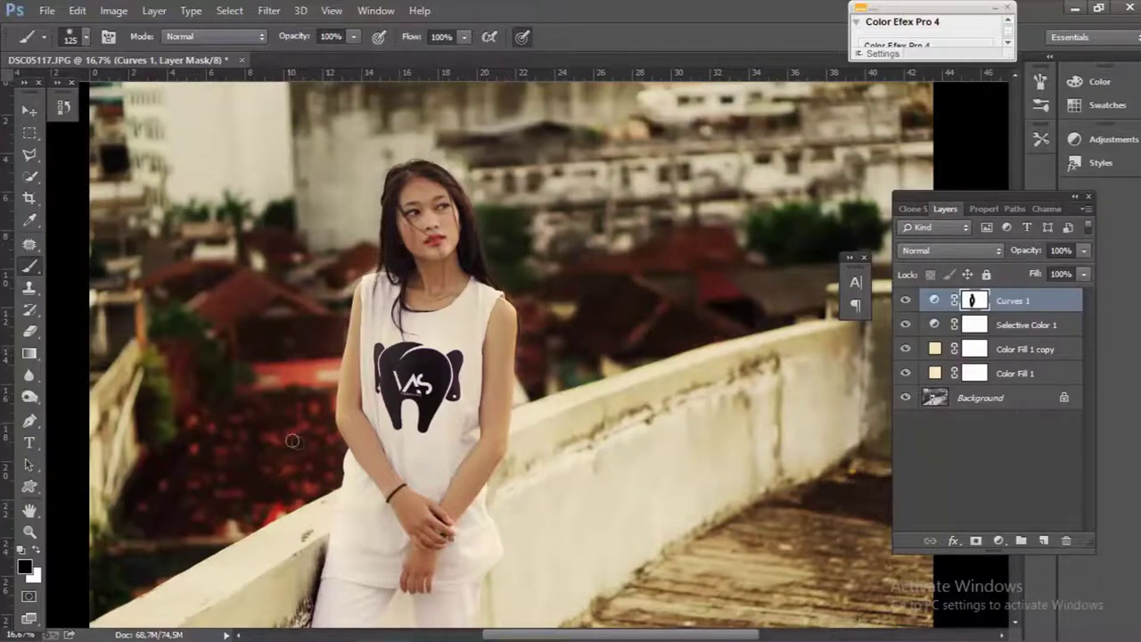
pyautogui.press('x')
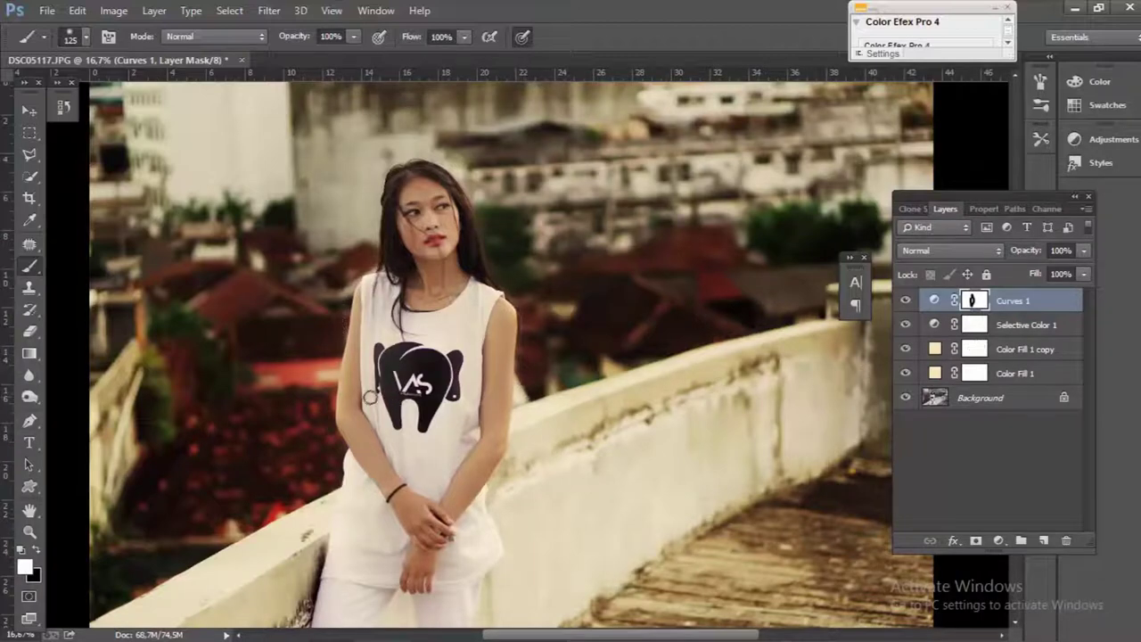
pyautogui.press('x')
pyautogui.press(']')
pyautogui.press(']')
pyautogui.press(']')
pyautogui.press(']')
pyautogui.press(']')
pyautogui.press(']')
pyautogui.press(']')
pyautogui.press(']')
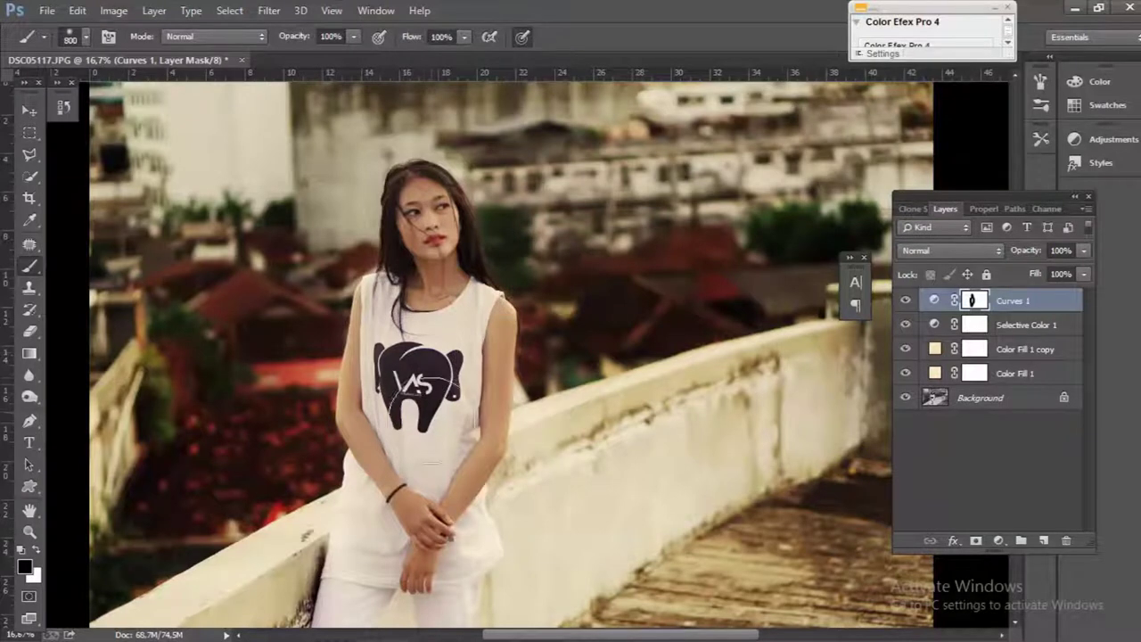
pyautogui.press(']')
pyautogui.press(']')
pyautogui.press('[')
pyautogui.press('[')
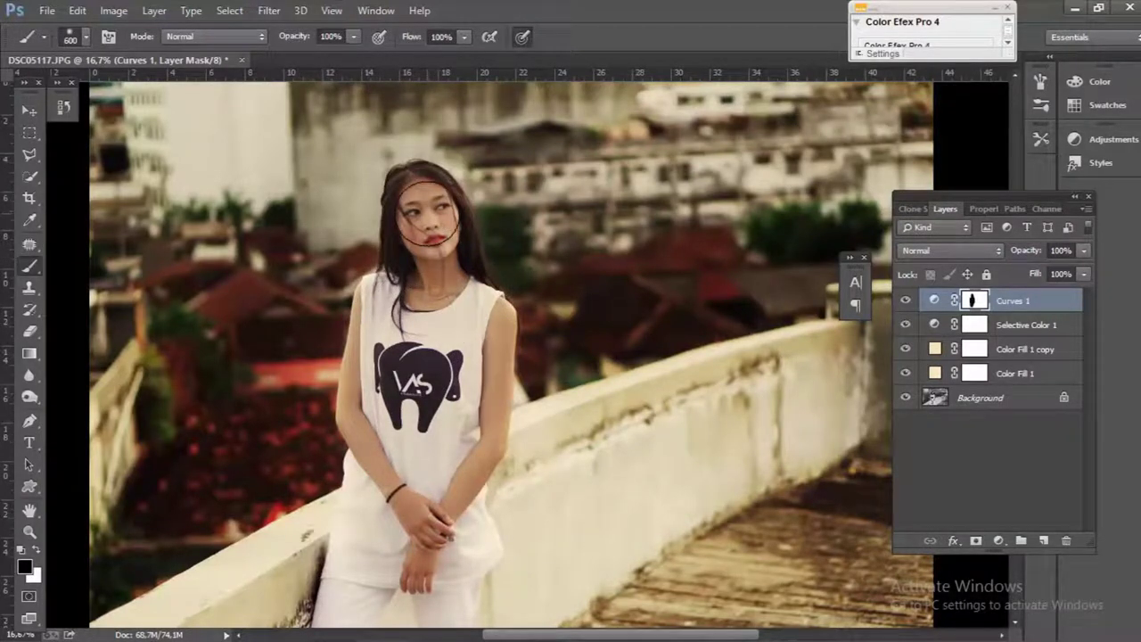
pyautogui.click(1007, 305)
# Step: Duplicate Curves 1, invert the copy's mask, and remove its lower curve point
pyautogui.hotkey('ctrl', 'j')
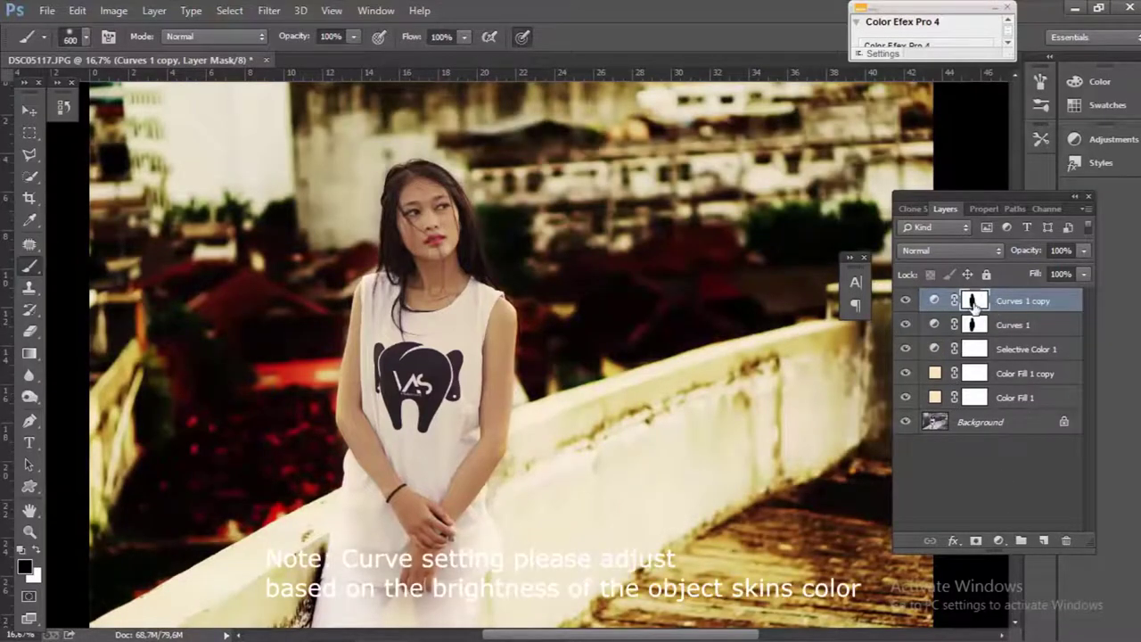
pyautogui.hotkey('ctrl', 'i')
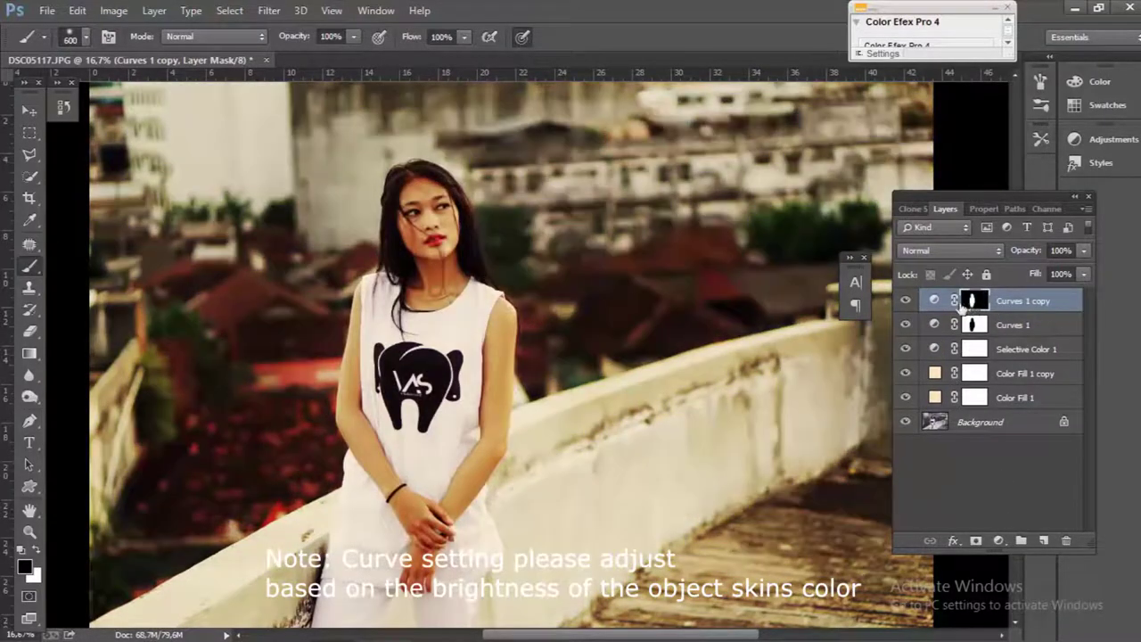
pyautogui.click(936, 303)
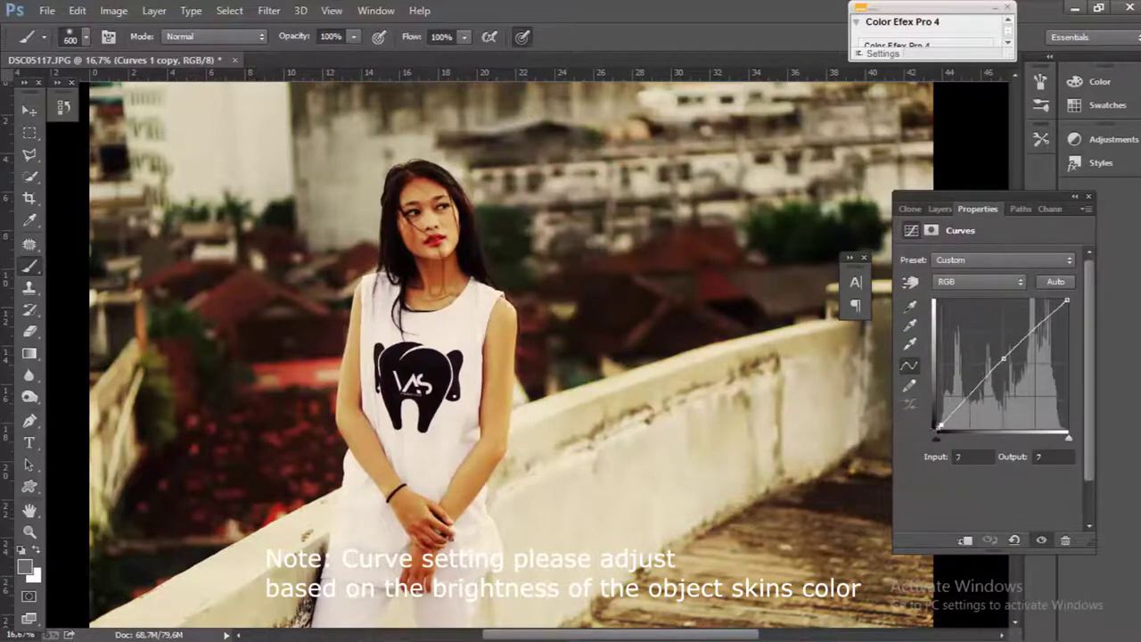
pyautogui.moveTo(980, 401); pyautogui.dragTo(932, 428)
pyautogui.moveTo(1006, 359)
pyautogui.mouseDown()
pyautogui.moveTo(1015, 355)
pyautogui.moveTo(954, 450)
pyautogui.mouseUp()
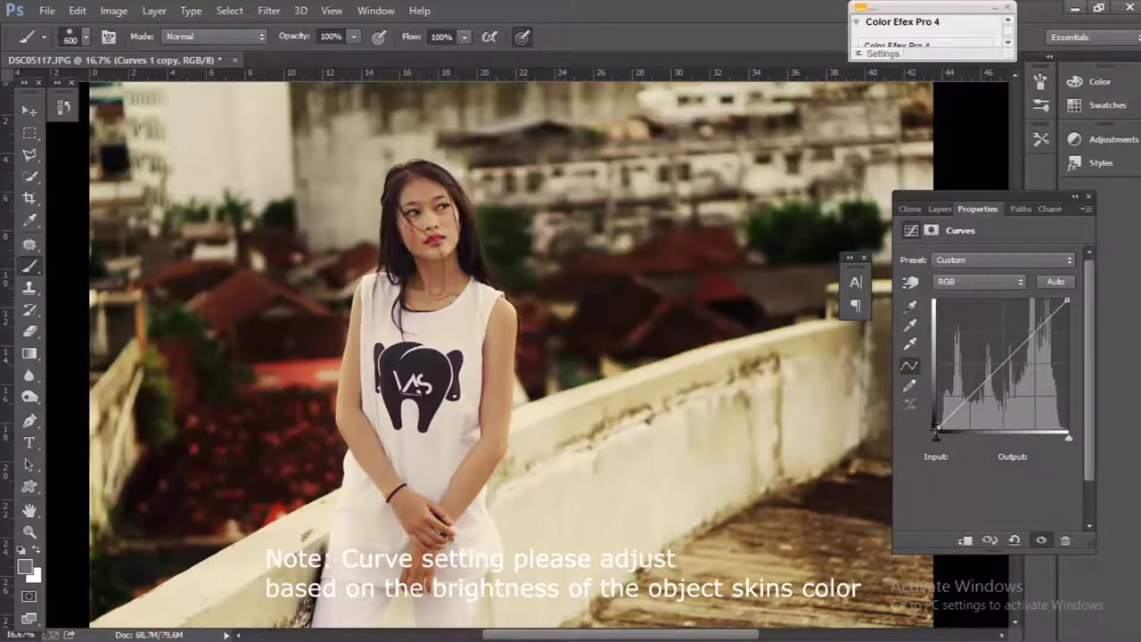
# Step: Set the copy's black point input to 18 and a midpoint at 130→141, then hide it to compare
pyautogui.click(937, 428)
pyautogui.click(972, 457)
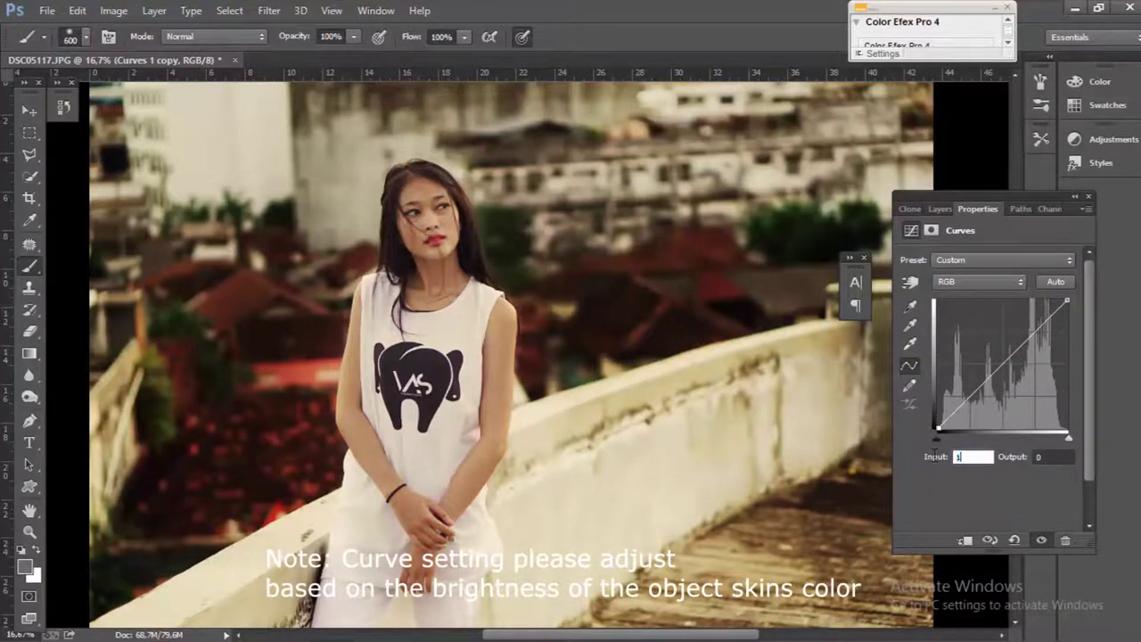
pyautogui.write('8')
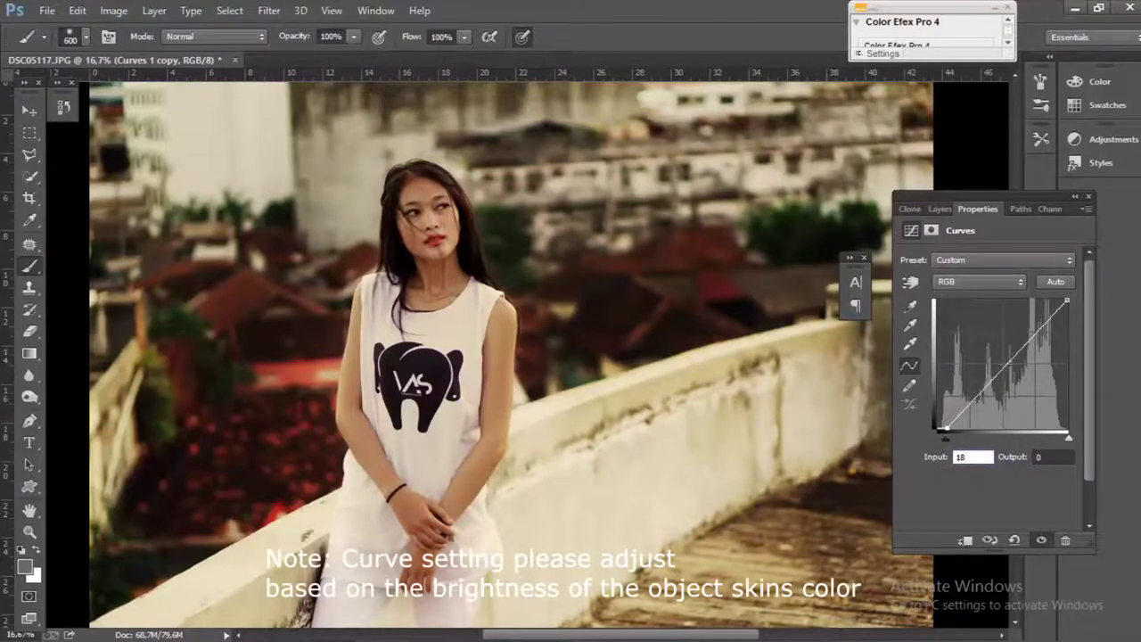
pyautogui.click(1005, 366)
pyautogui.click(981, 456)
pyautogui.write('130')
pyautogui.press('Tab')
pyautogui.write('14')
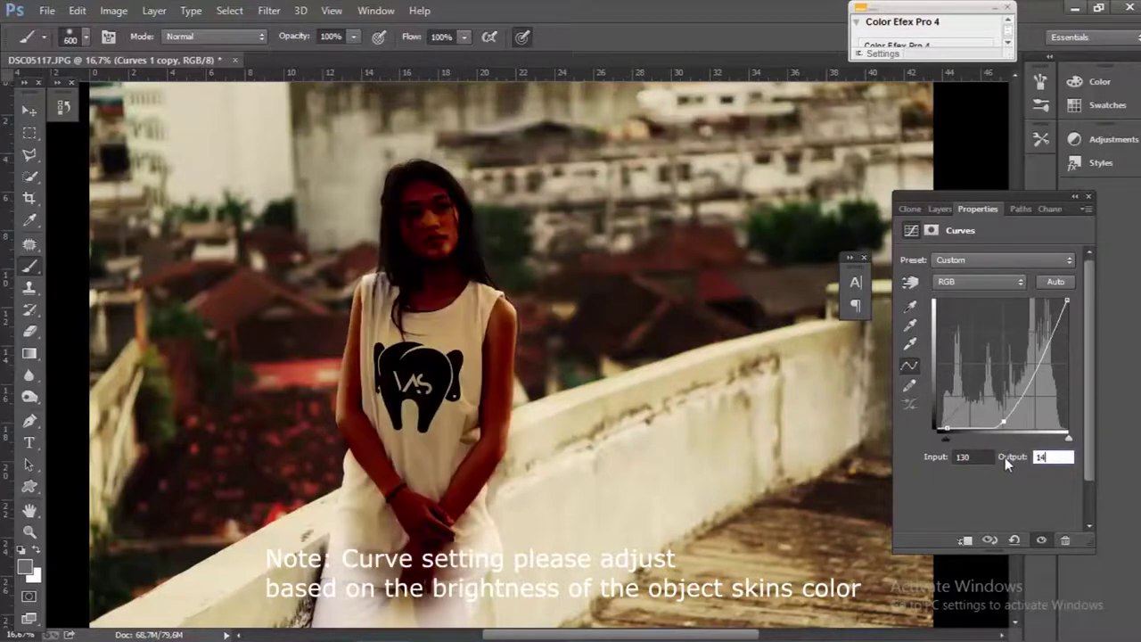
pyautogui.write('1')
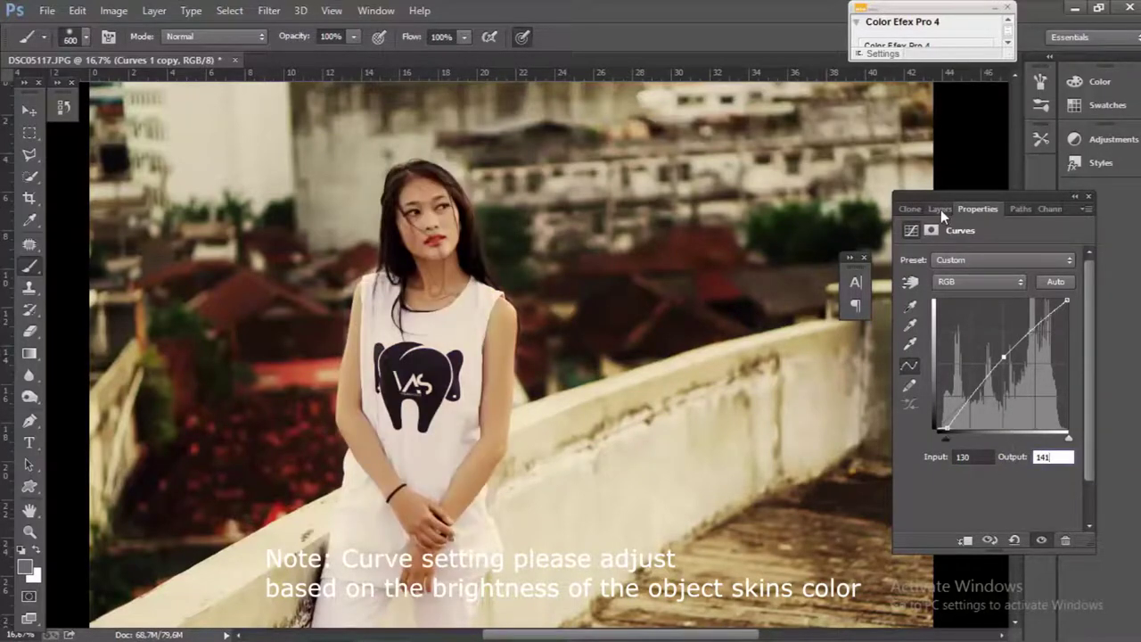
pyautogui.click(941, 209)
pyautogui.click(906, 301)
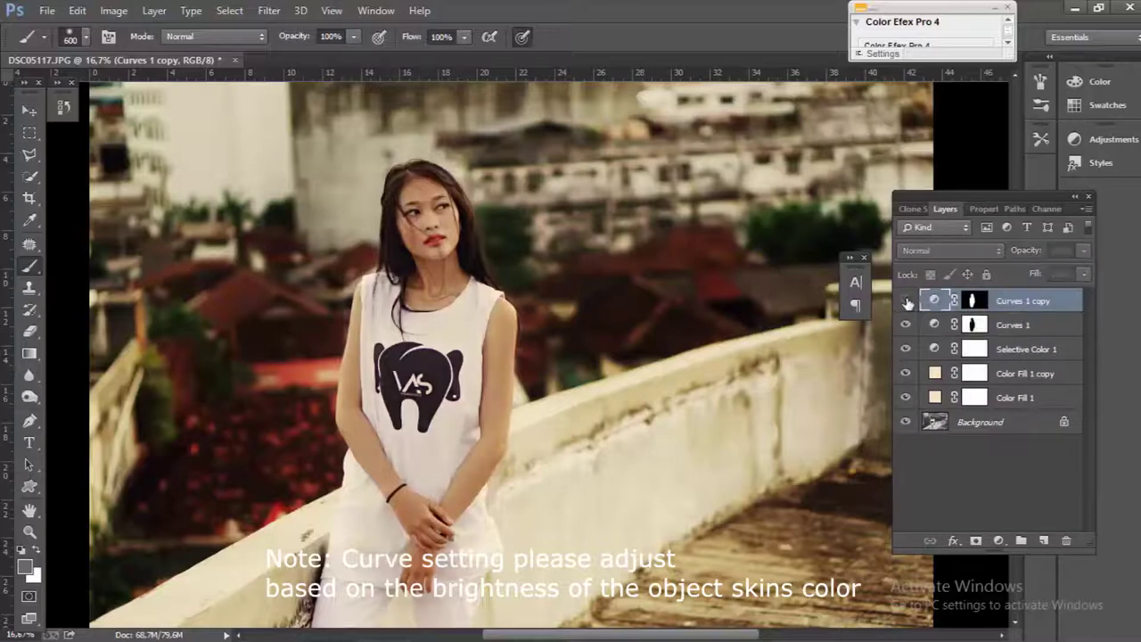
# Step: Show Curves 1 copy again, add a Hue/Saturation layer at Saturation −11, and start a new layer
pyautogui.click(906, 301)
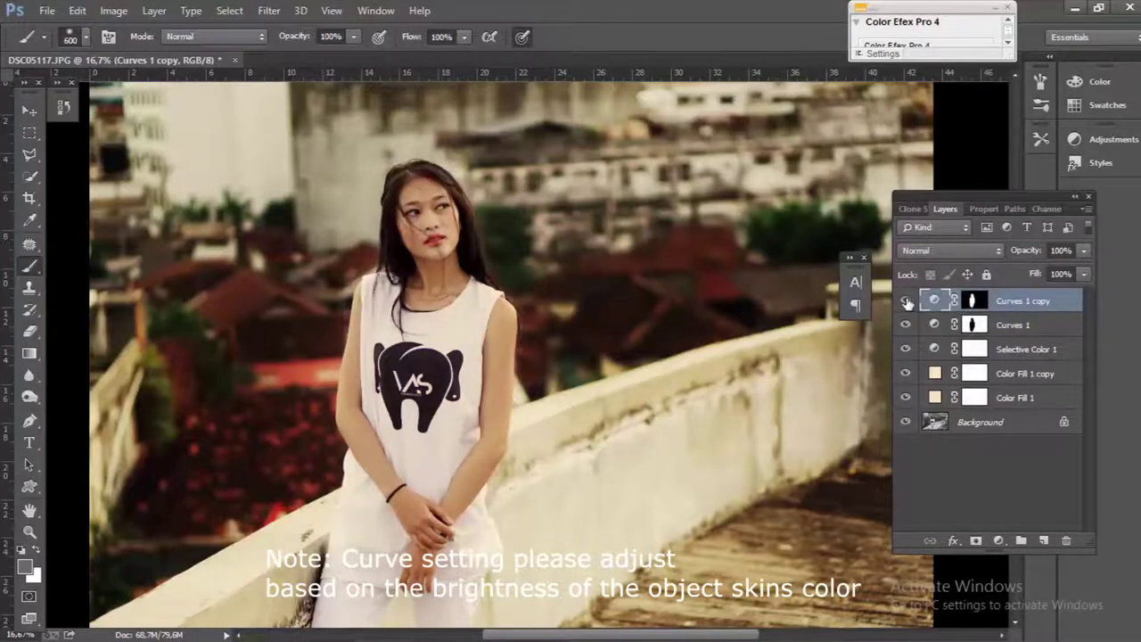
pyautogui.click(998, 540)
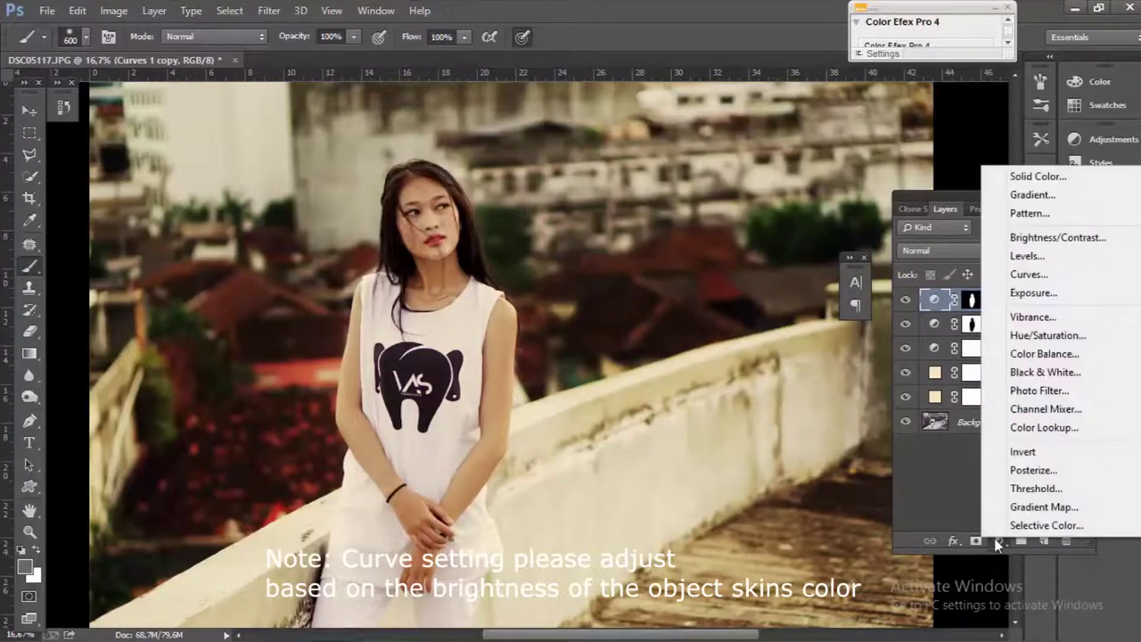
pyautogui.click(1045, 336)
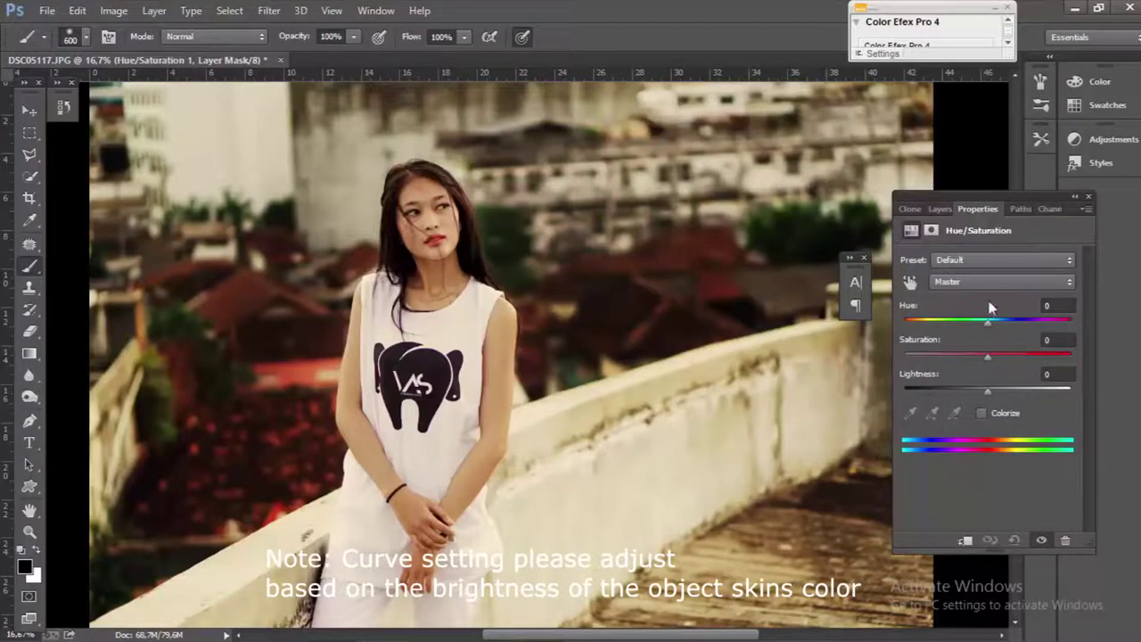
pyautogui.moveTo(987, 356); pyautogui.dragTo(977, 357)
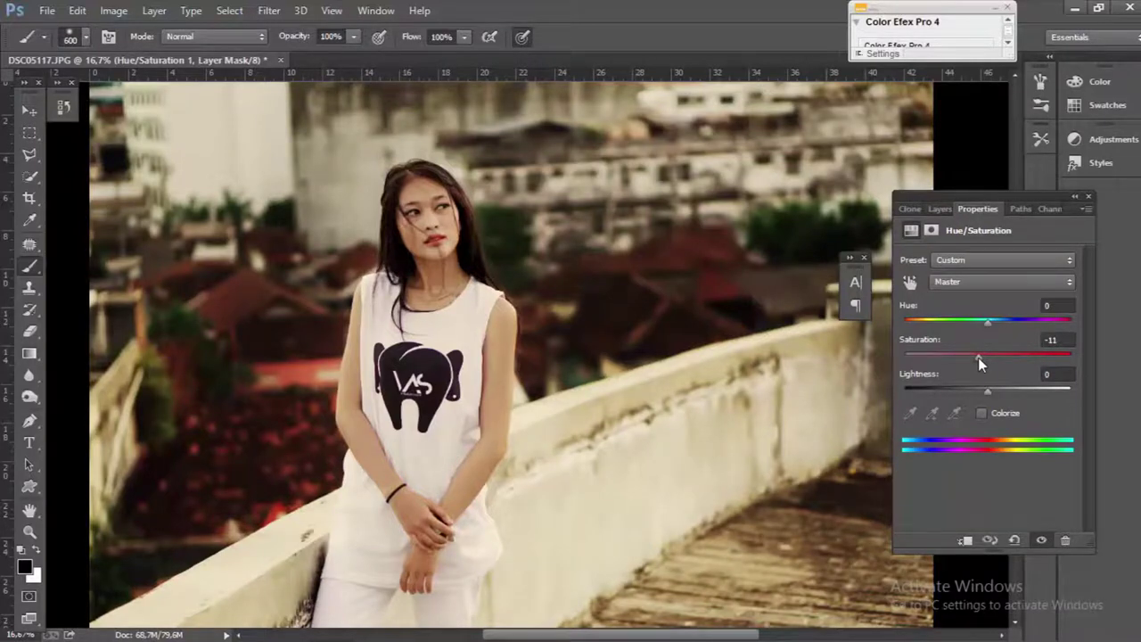
pyautogui.click(942, 209)
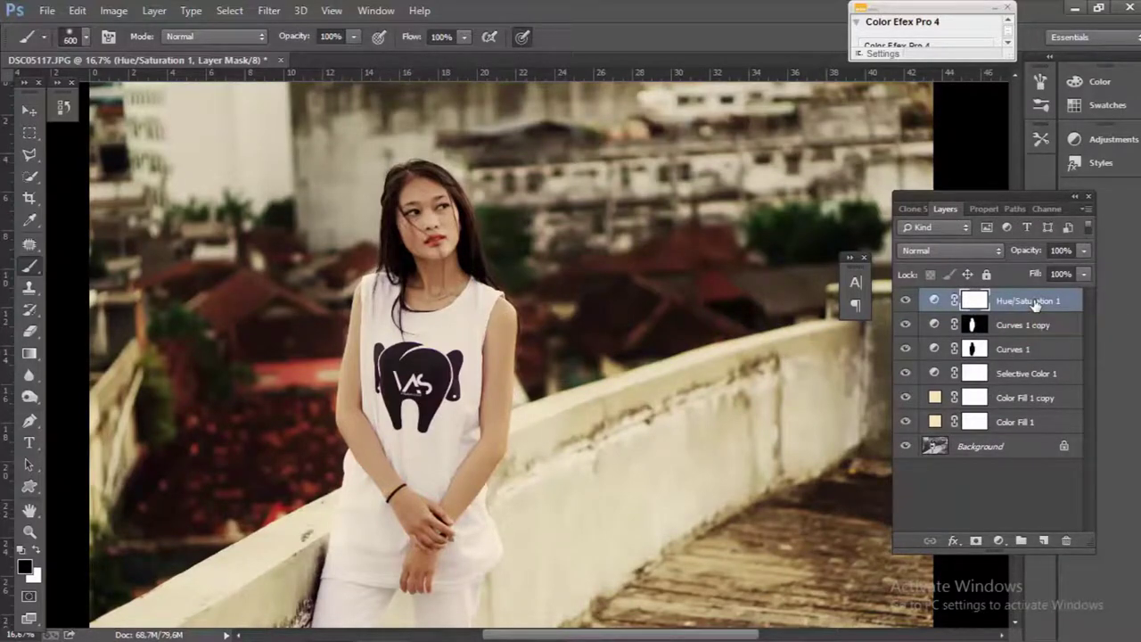
pyautogui.hotkey('ctrl', 'shift', 'n')
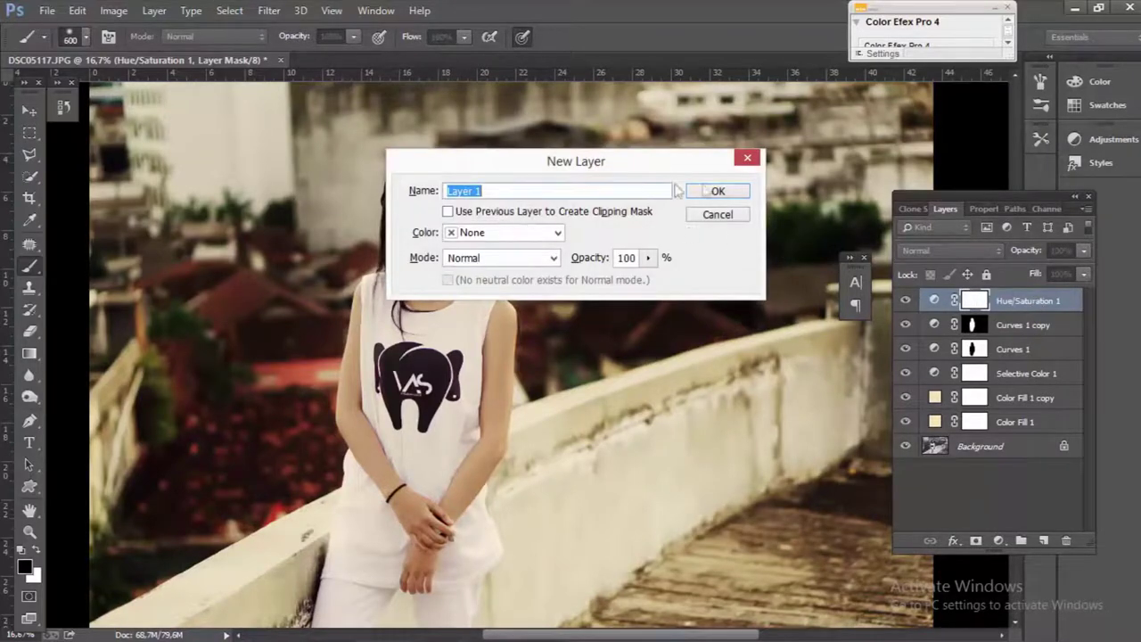
# Step: Create Layer 1 in Soft Light mode with grey 6a6a6a as the foreground colour
pyautogui.click(719, 193)
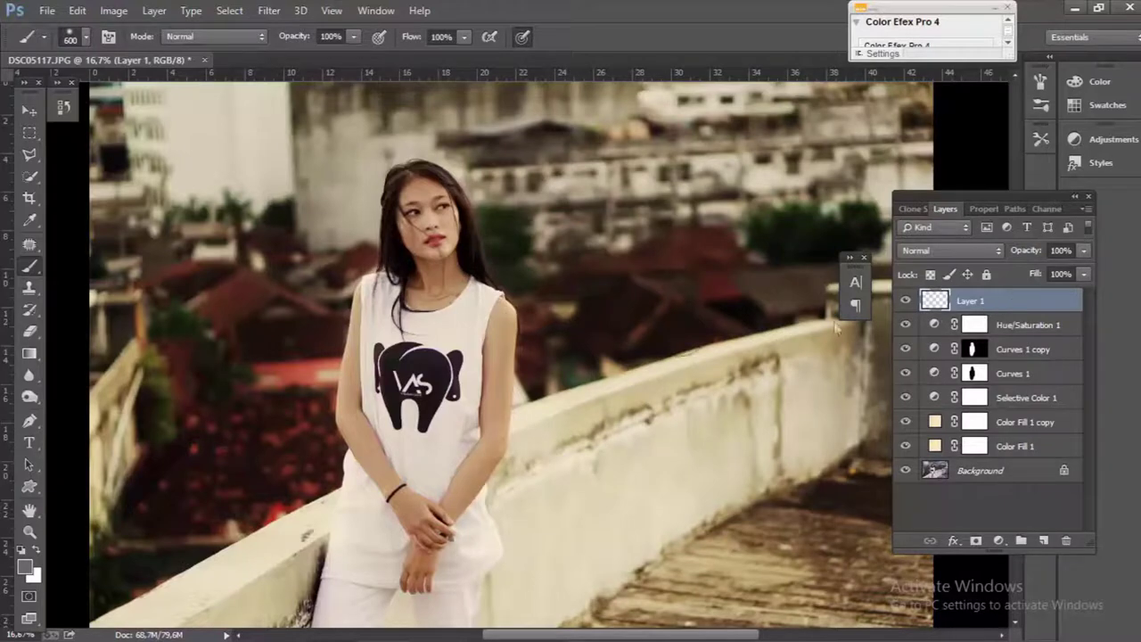
pyautogui.click(29, 375)
pyautogui.click(25, 569)
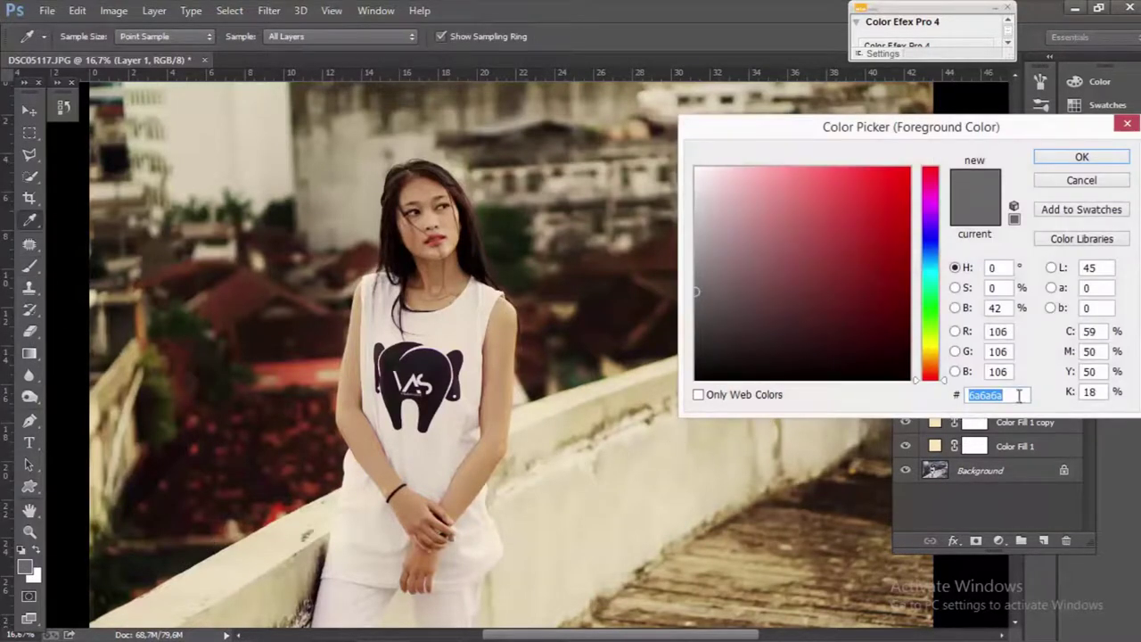
pyautogui.click(1082, 157)
pyautogui.click(954, 251)
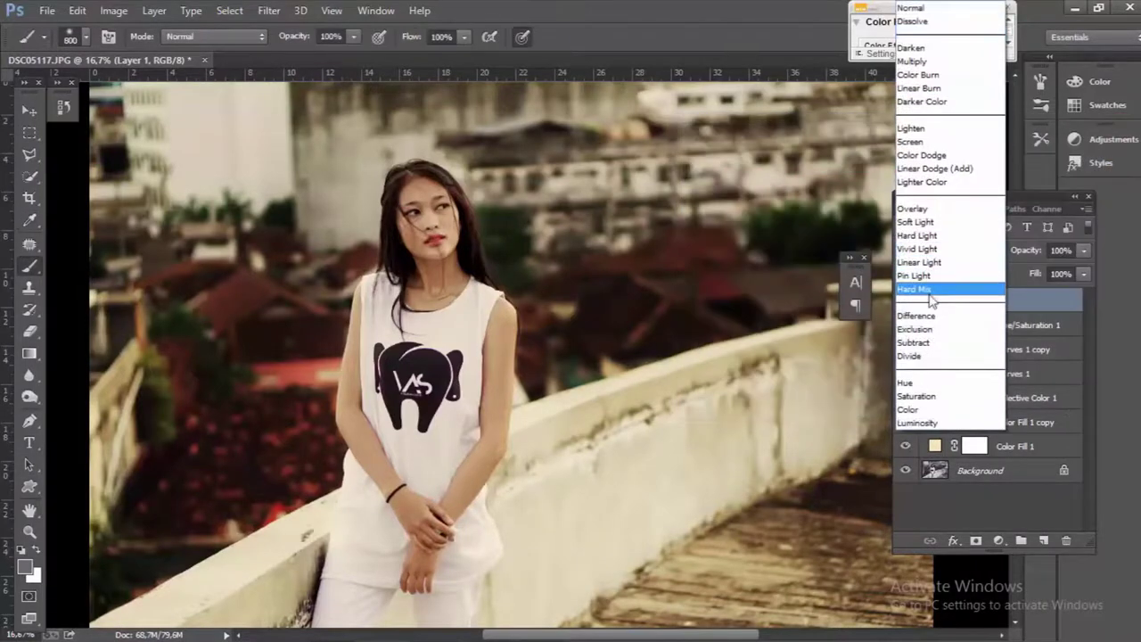
pyautogui.click(923, 222)
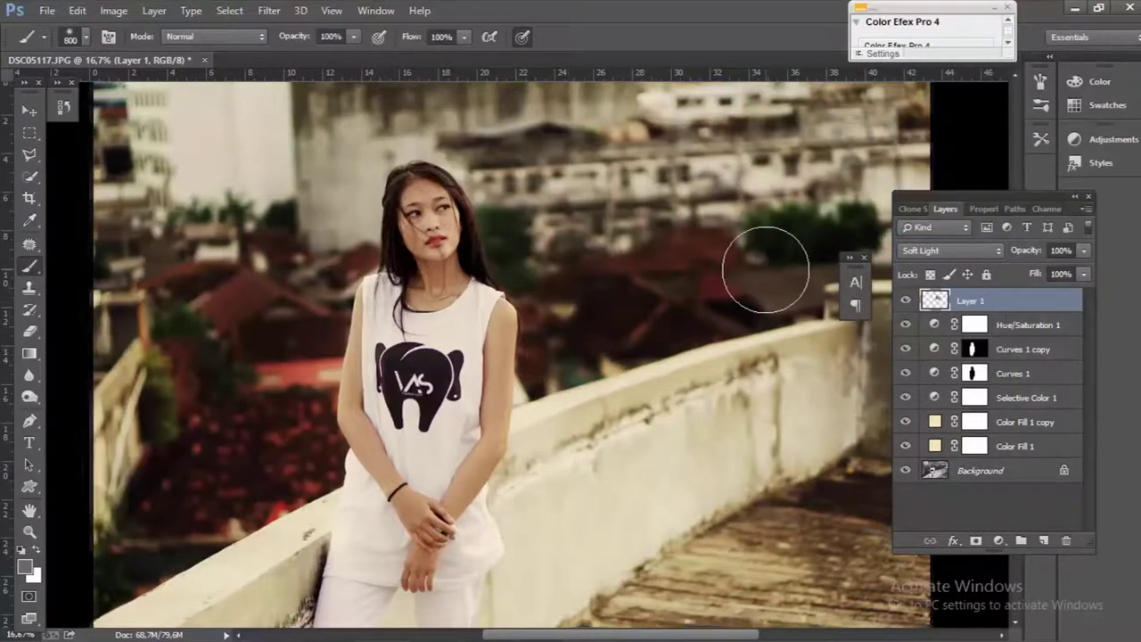
# Step: Paint large grey strokes over the rooftop background on Layer 1
pyautogui.hotkey('ctrl', '-')
pyautogui.press(']')
pyautogui.press(']')
pyautogui.press(']')
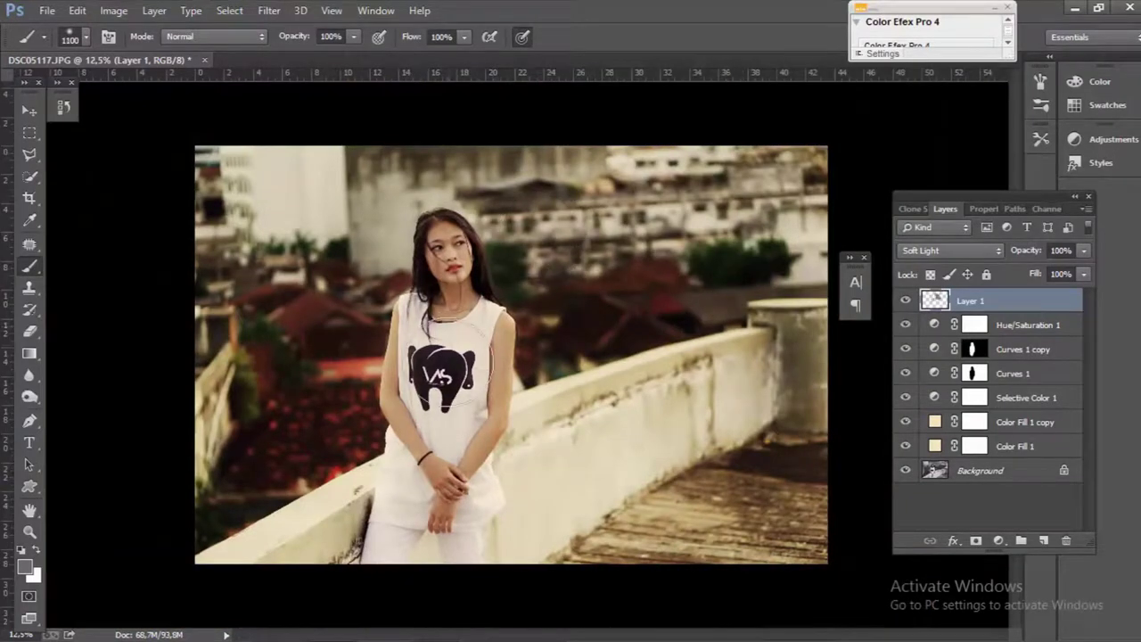
pyautogui.press('[')
pyautogui.press('[')
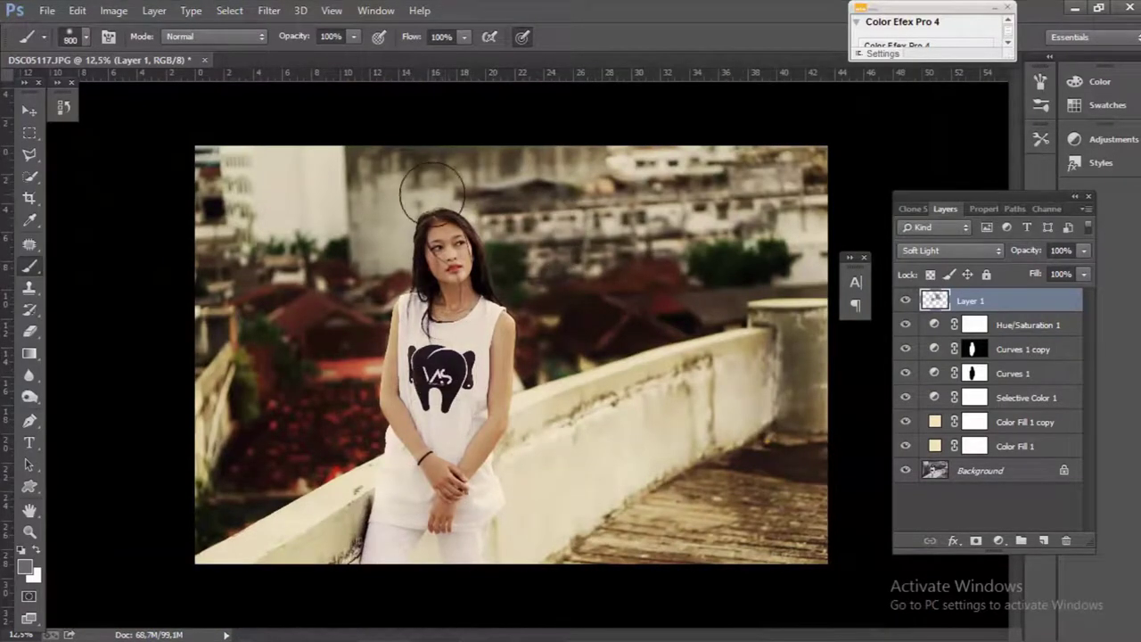
pyautogui.press(']')
pyautogui.click(361, 294)
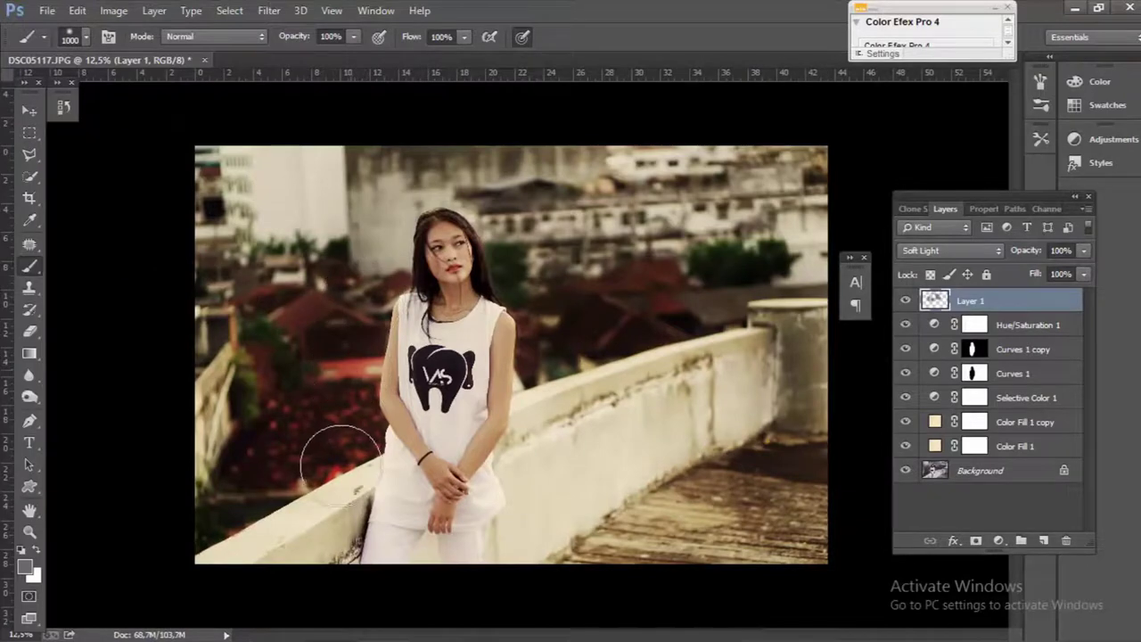
pyautogui.press(']')
pyautogui.press(']')
pyautogui.moveTo(568, 497); pyautogui.dragTo(505, 515)
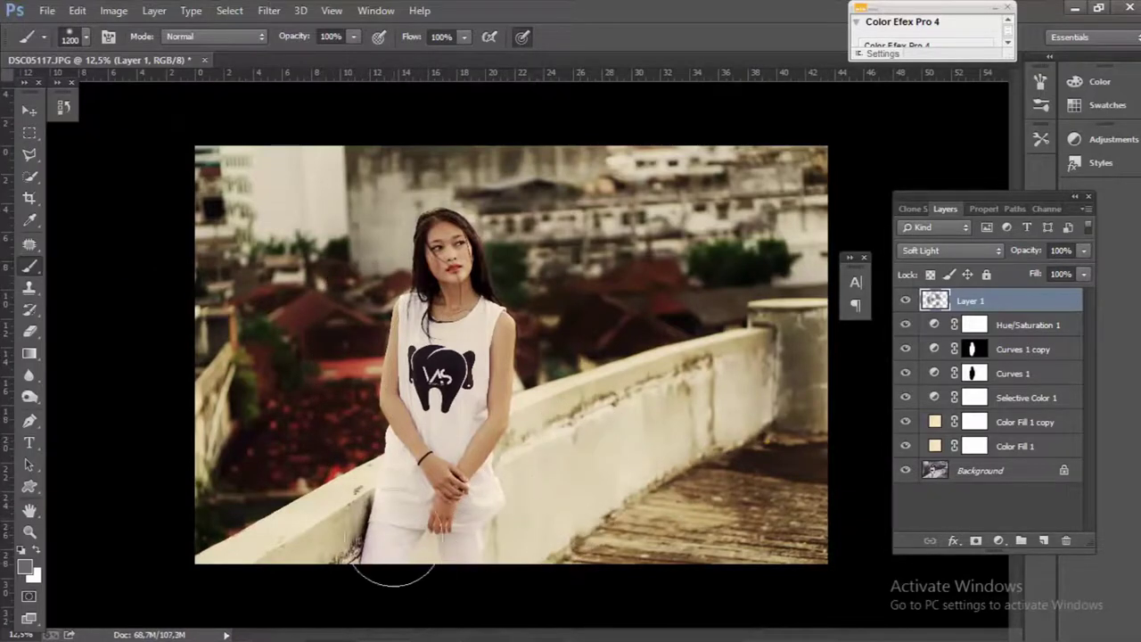
pyautogui.press(']')
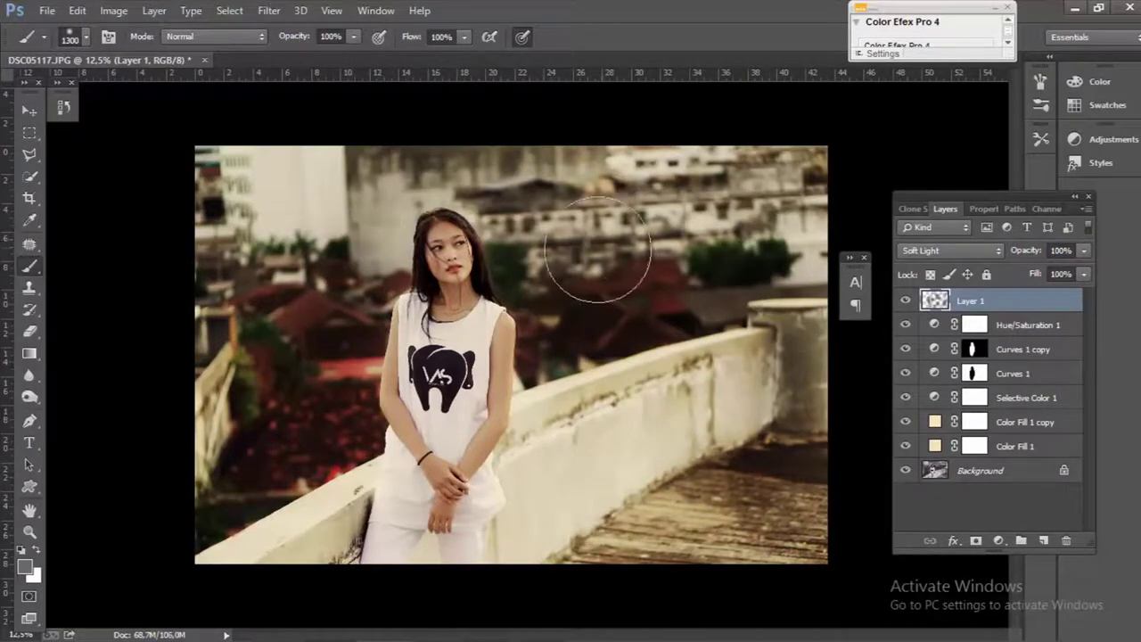
pyautogui.moveTo(205, 280); pyautogui.dragTo(230, 465)
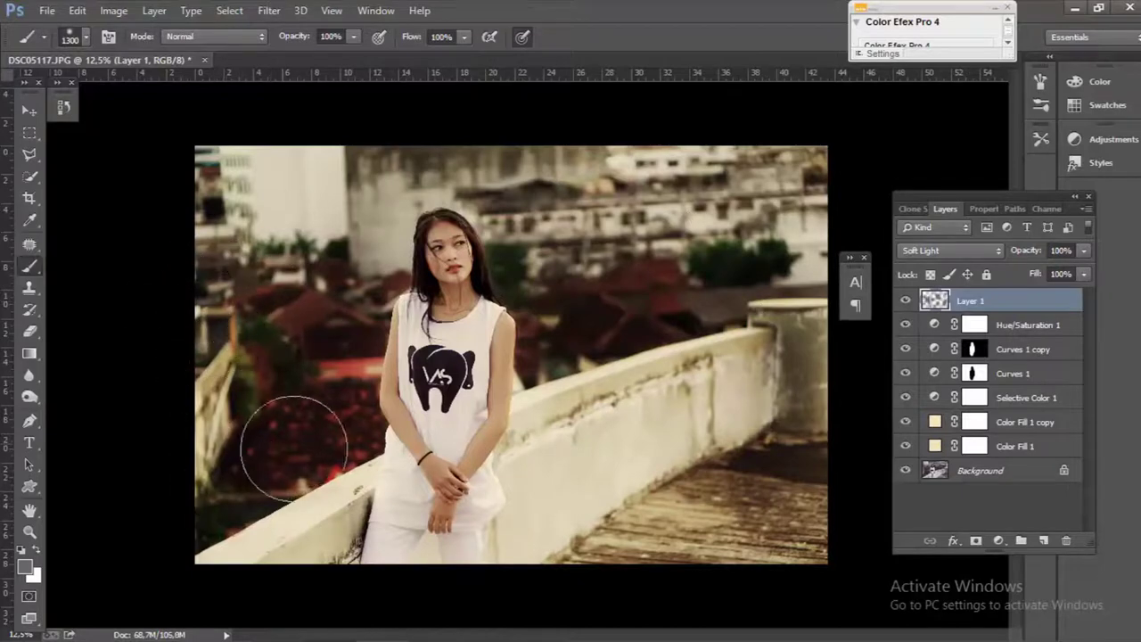
pyautogui.press('[')
pyautogui.press('[')
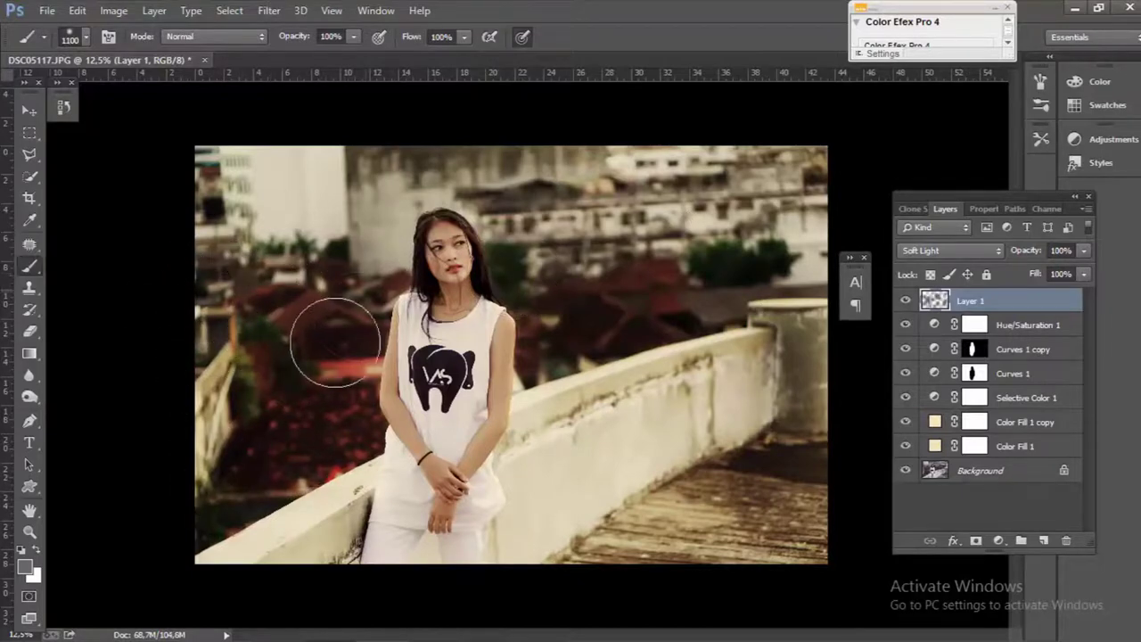
pyautogui.press('[')
pyautogui.press('[')
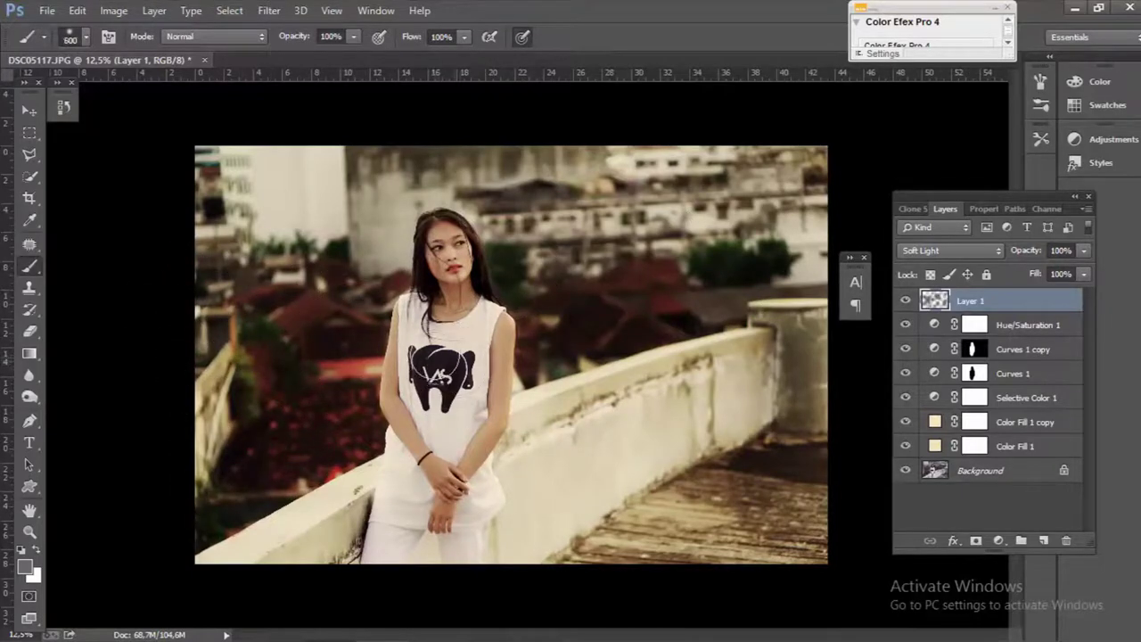
# Step: Add a dark teal Solid Color fill layer with hex 052623
pyautogui.click(997, 539)
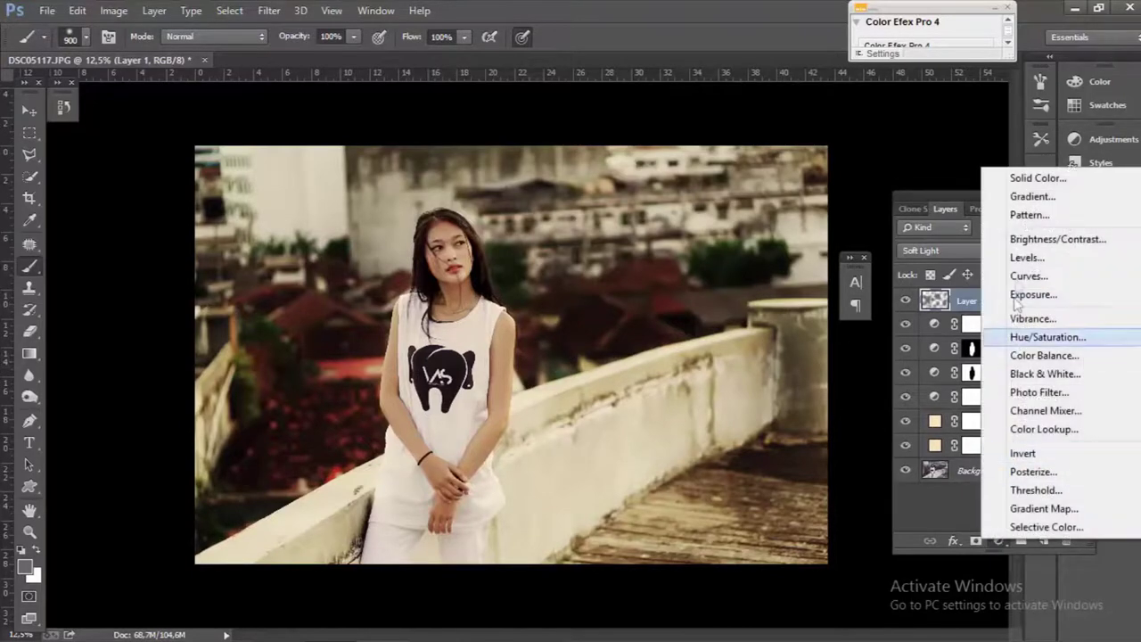
pyautogui.click(1035, 178)
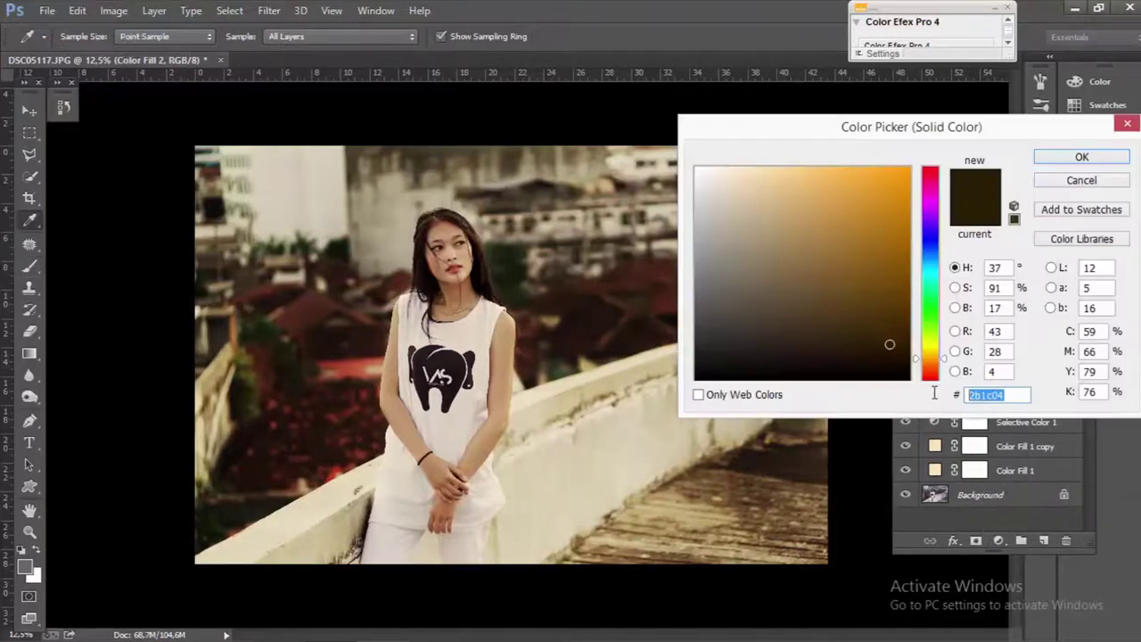
pyautogui.write('0')
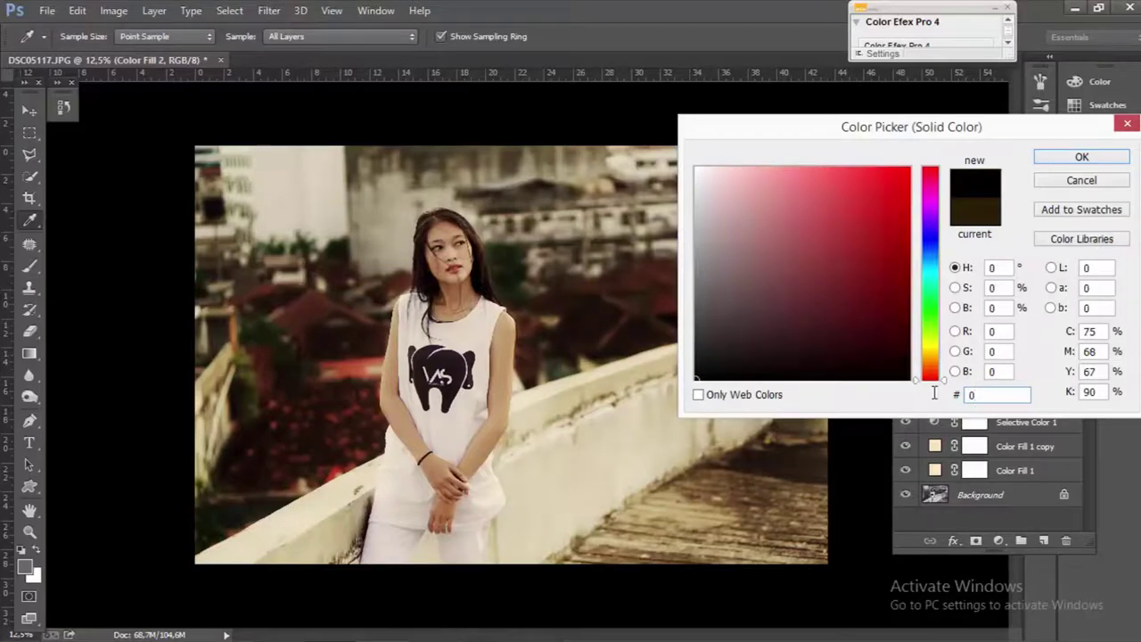
pyautogui.write('52')
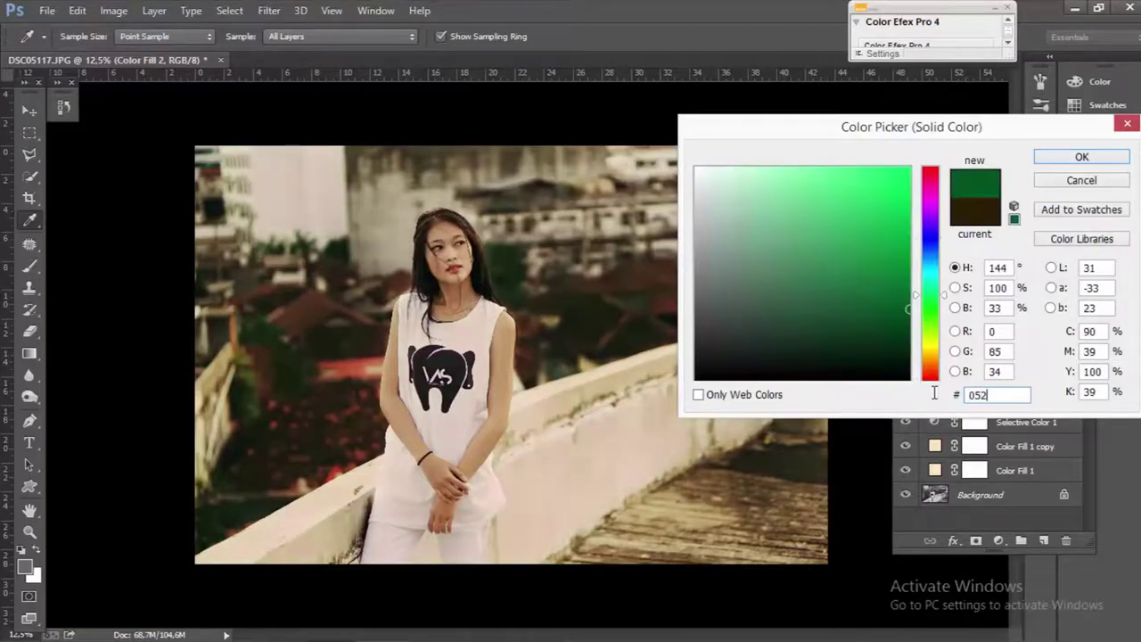
pyautogui.write('623')
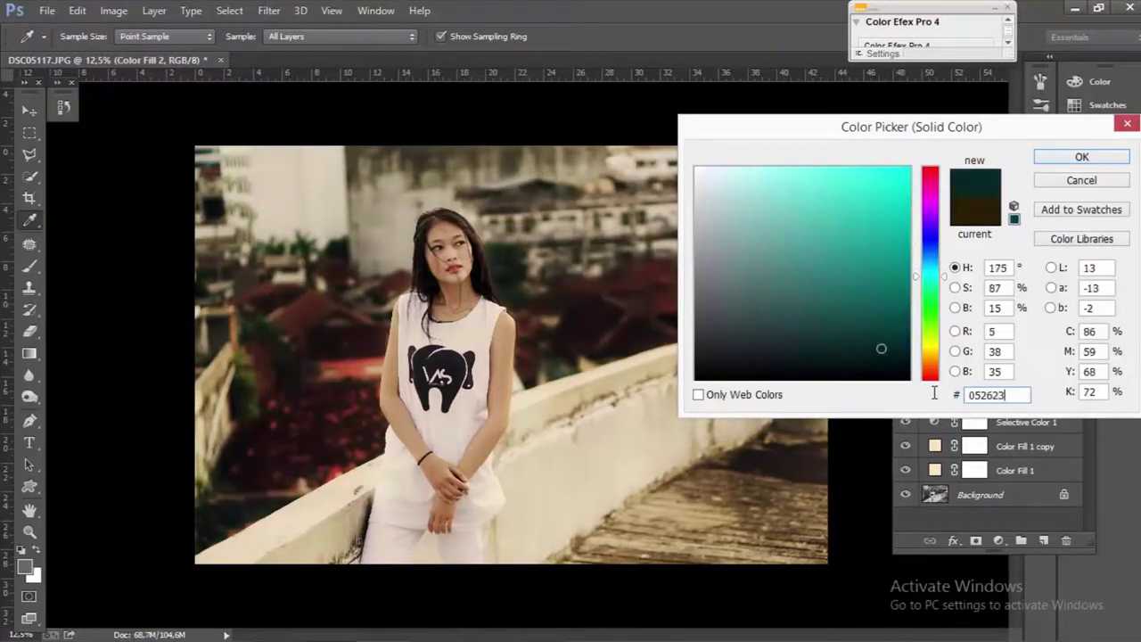
pyautogui.click(1070, 158)
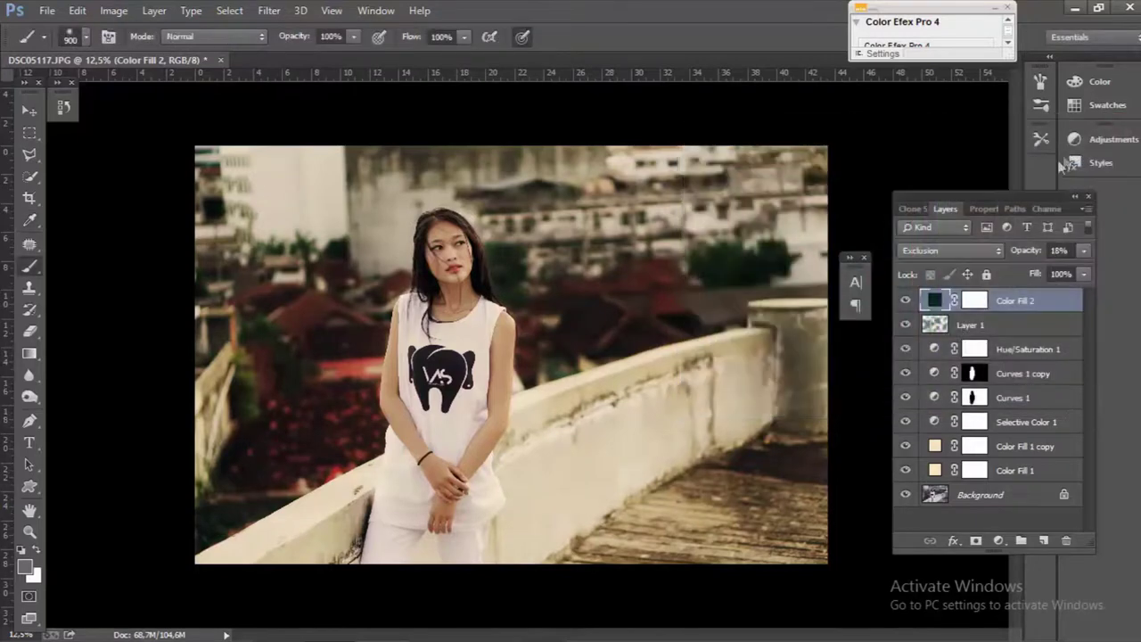
# Step: Set Color Fill 2 to Lighten blend mode at 17% opacity
pyautogui.click(970, 251)
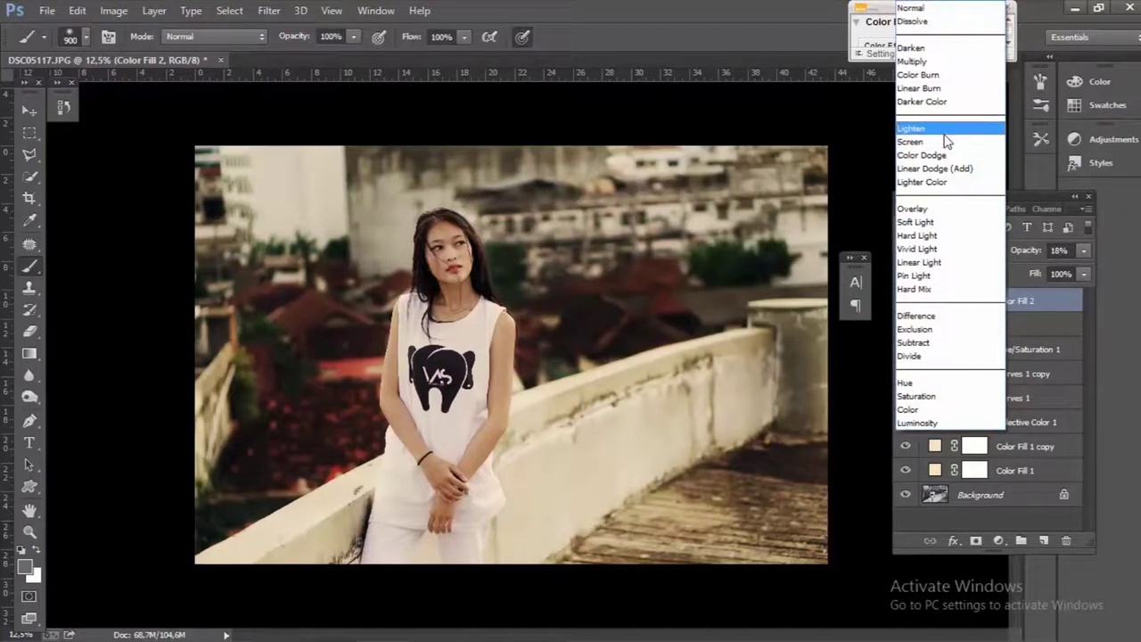
pyautogui.click(944, 125)
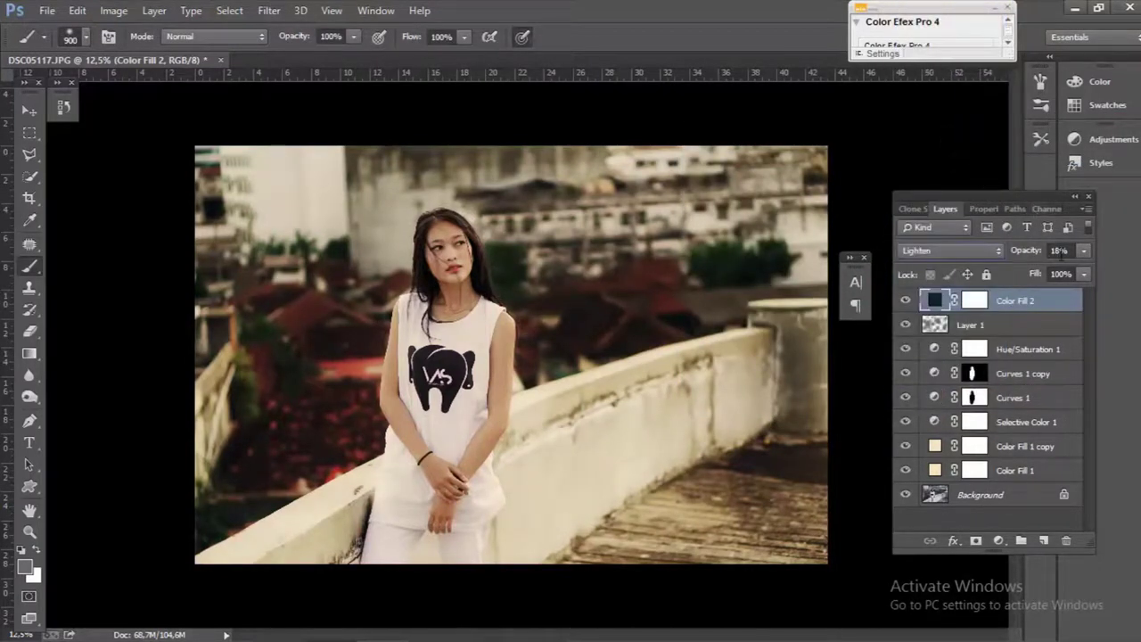
pyautogui.click(1084, 251)
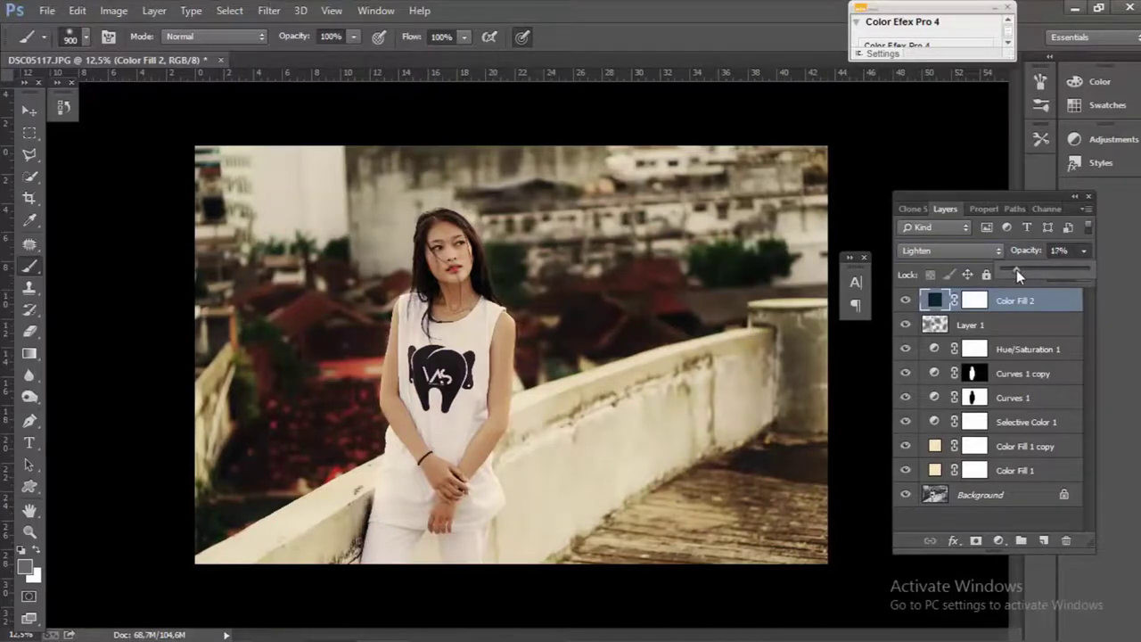
pyautogui.click(1019, 303)
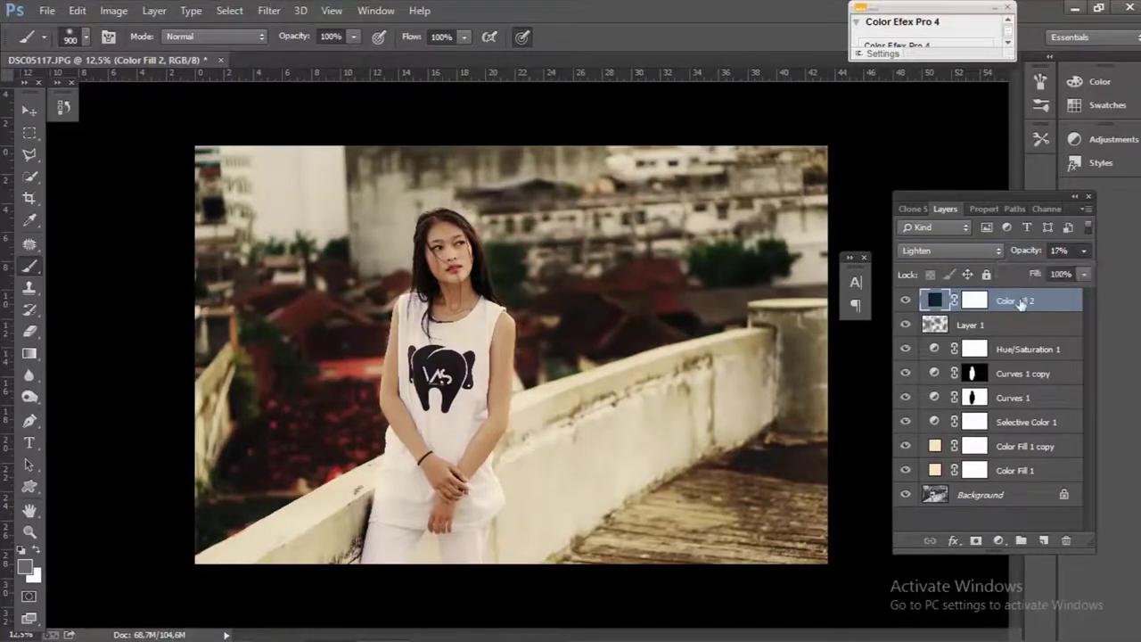
pyautogui.click(998, 539)
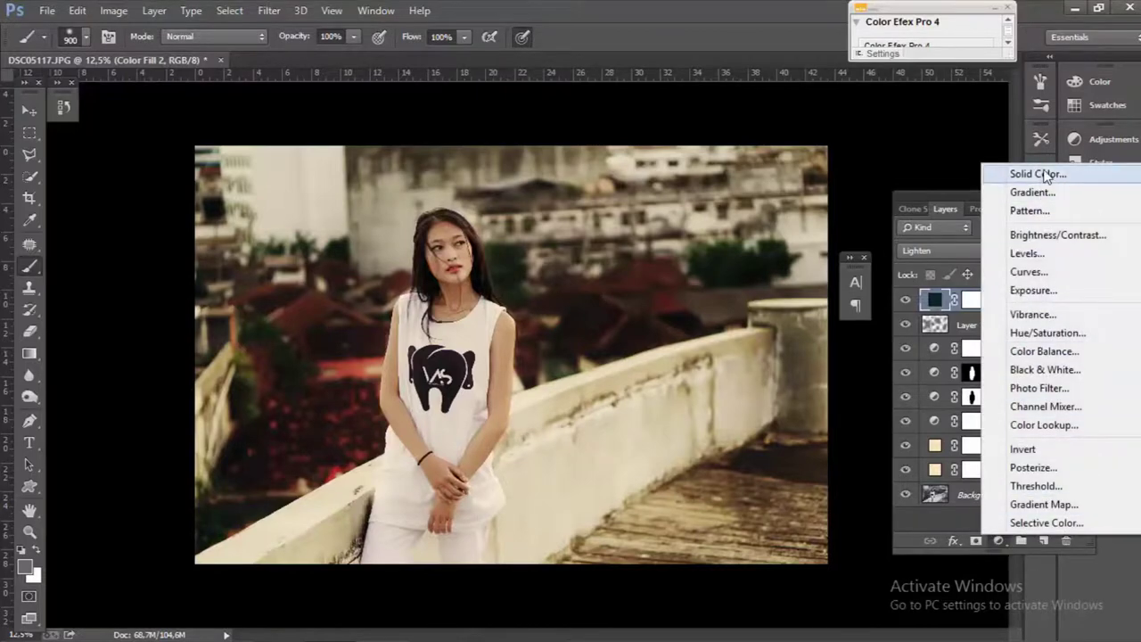
# Step: Add a dark brown Solid Color fill layer with hex 2b1c04
pyautogui.click(1047, 175)
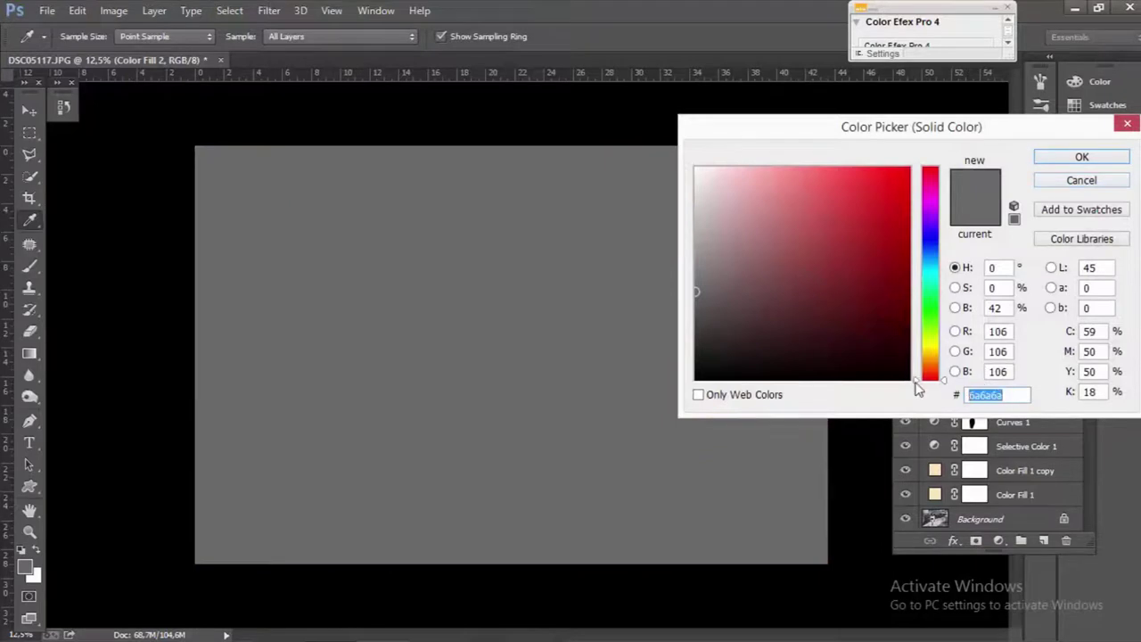
pyautogui.write('2b1')
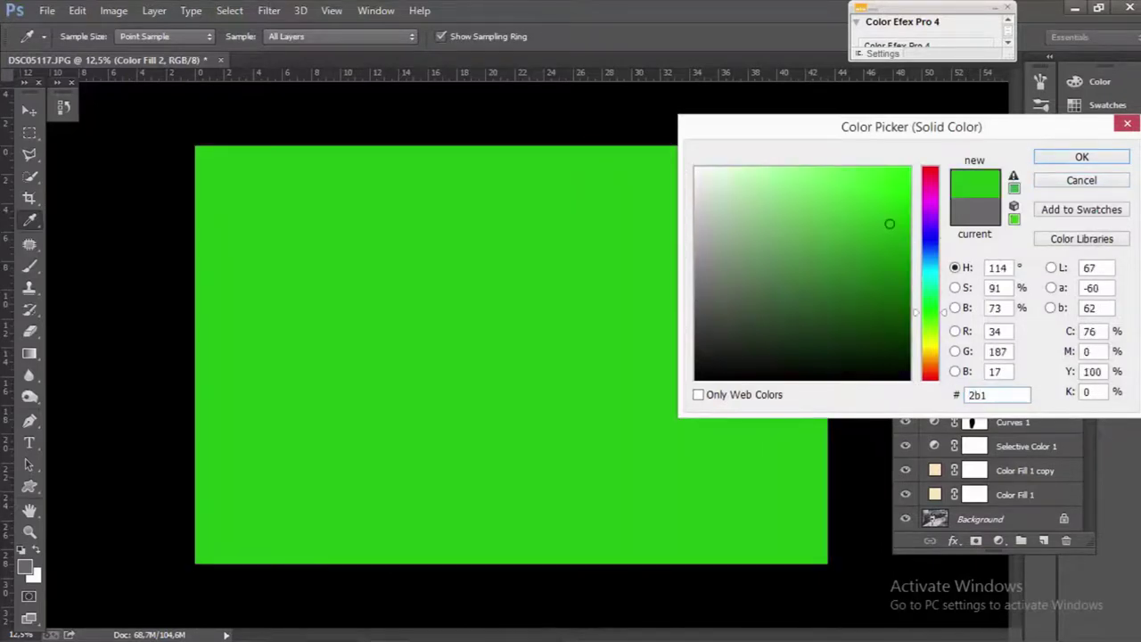
pyautogui.write('c0')
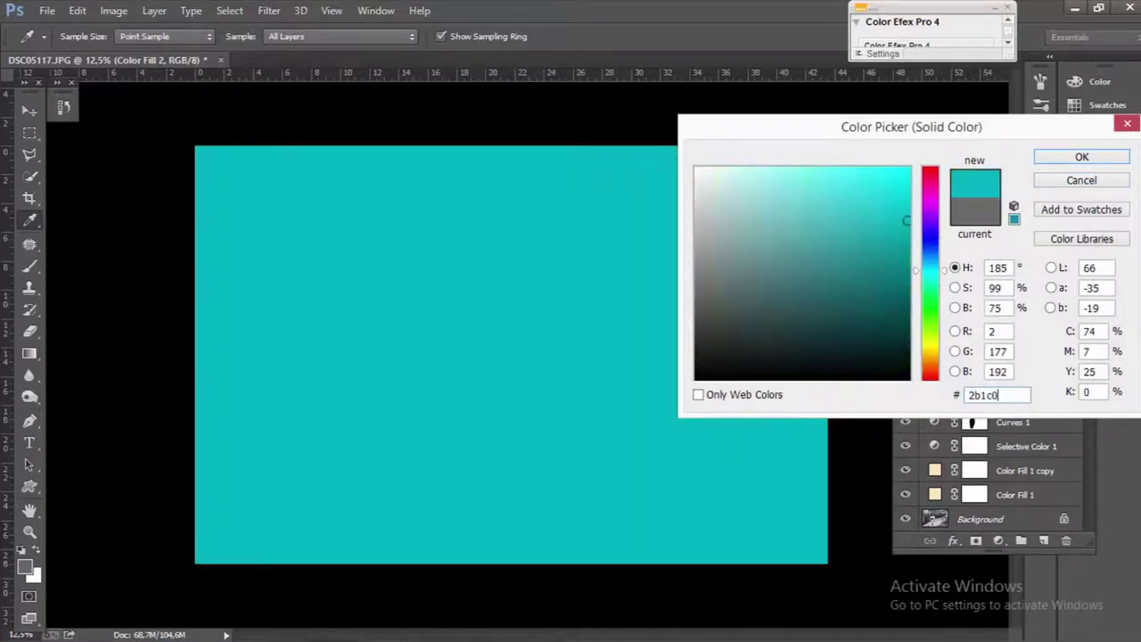
pyautogui.write('4')
pyautogui.click(1084, 157)
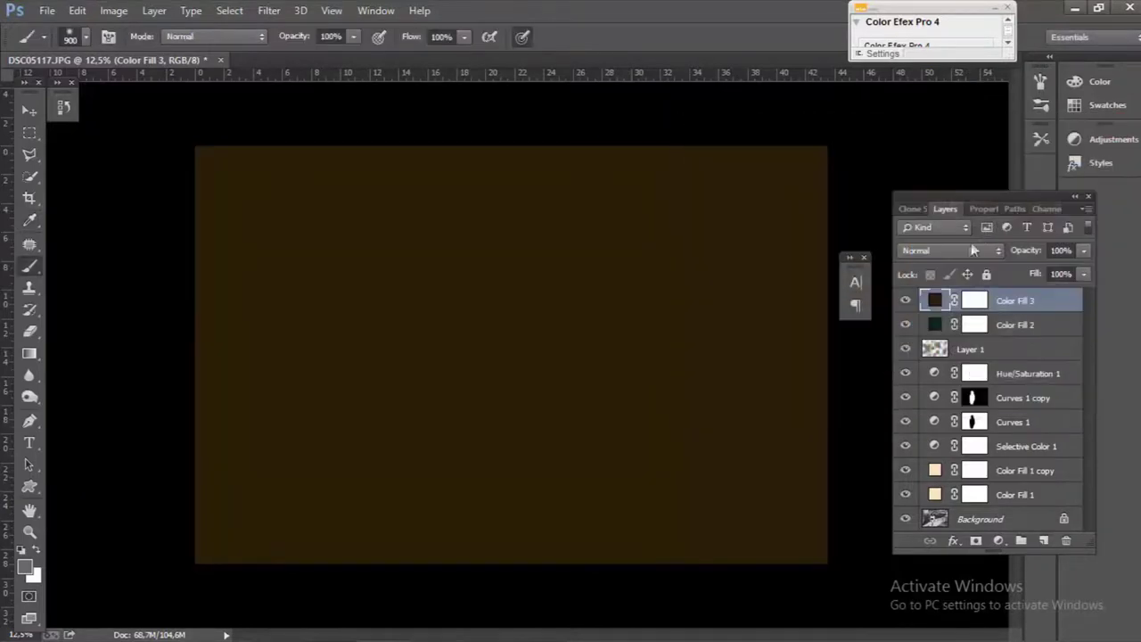
# Step: Blend Color Fill 3 with Exclusion at 18% opacity, then add a Color Balance layer
pyautogui.click(965, 254)
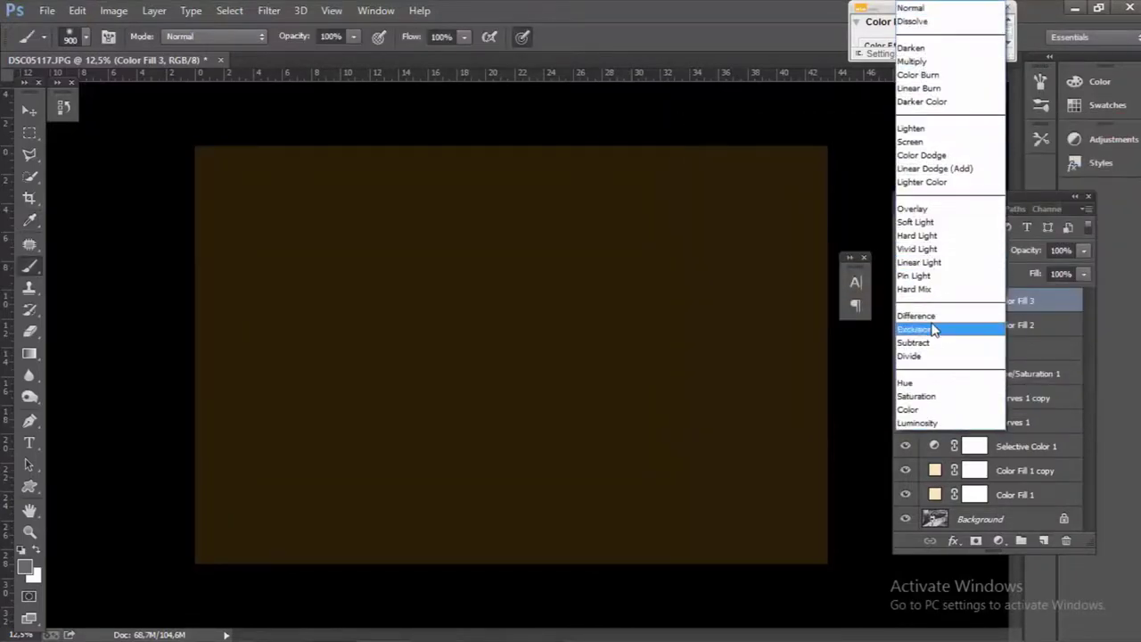
pyautogui.click(935, 327)
pyautogui.moveTo(1081, 253)
pyautogui.mouseDown()
pyautogui.moveTo(1012, 269)
pyautogui.moveTo(1035, 256)
pyautogui.mouseUp()
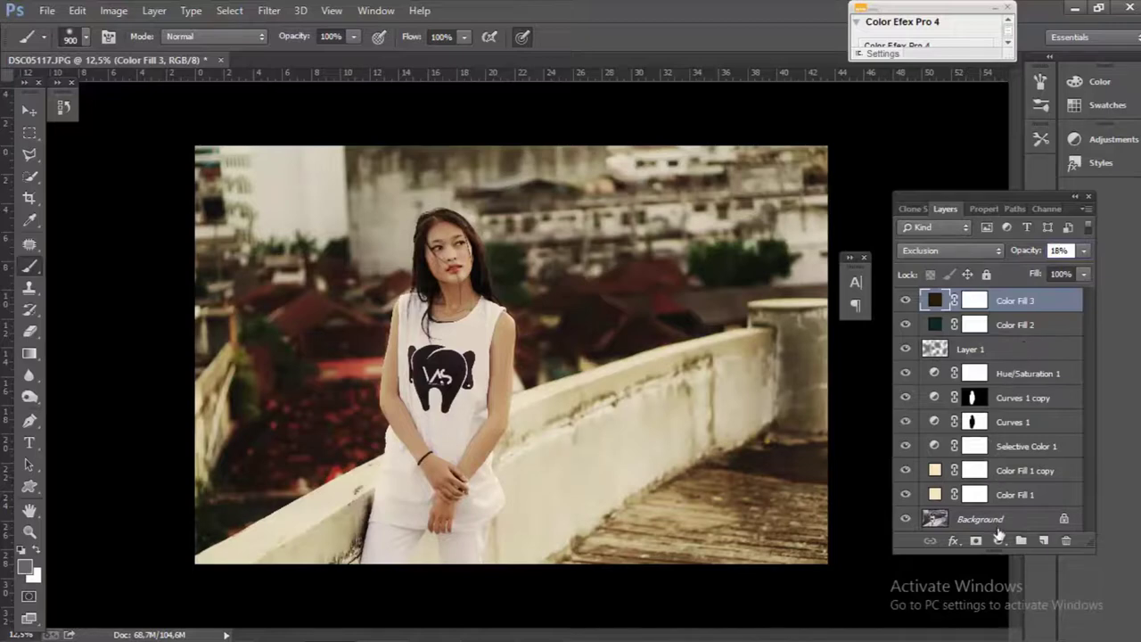
pyautogui.click(999, 541)
pyautogui.click(1035, 350)
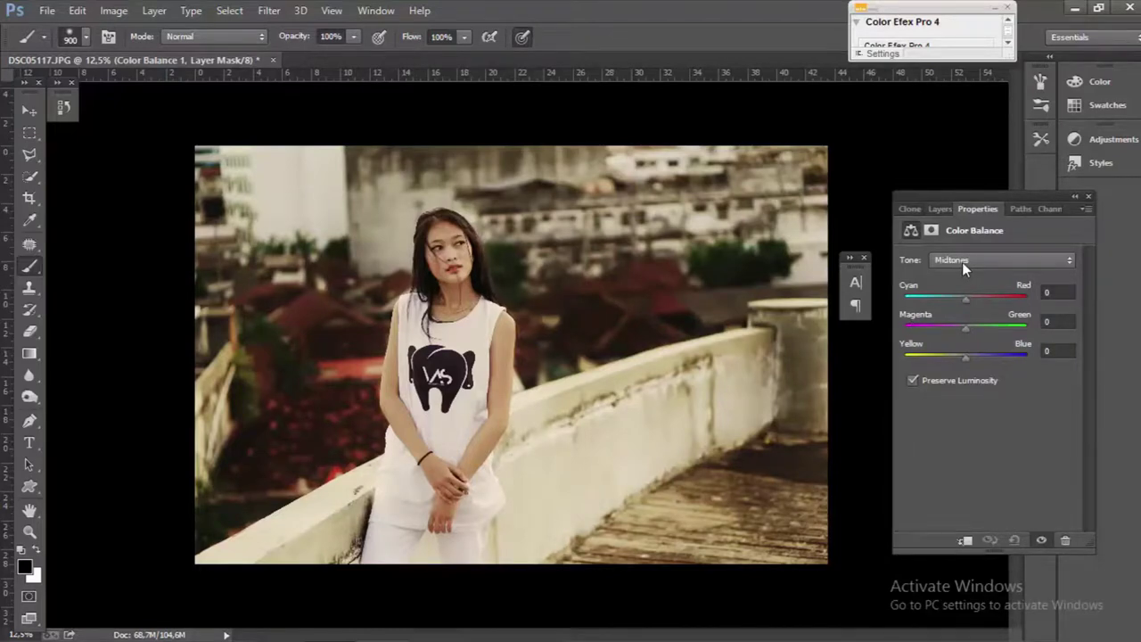
# Step: Set Color Balance Shadows to Magenta–Green 0 and Yellow–Blue +3
pyautogui.click(962, 262)
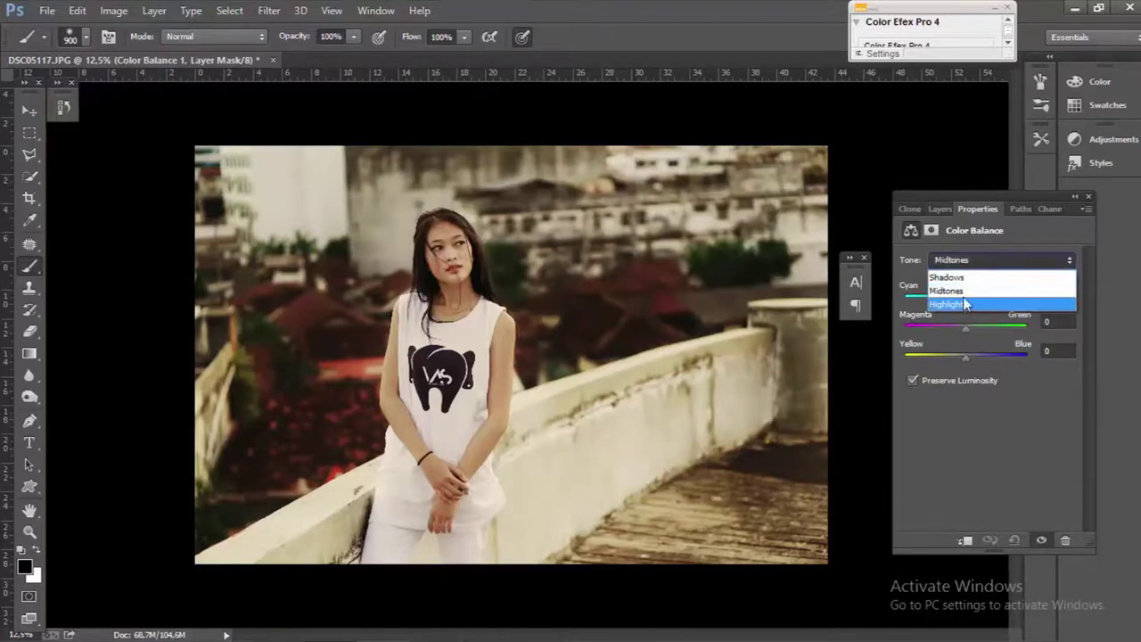
pyautogui.click(965, 277)
pyautogui.click(969, 327)
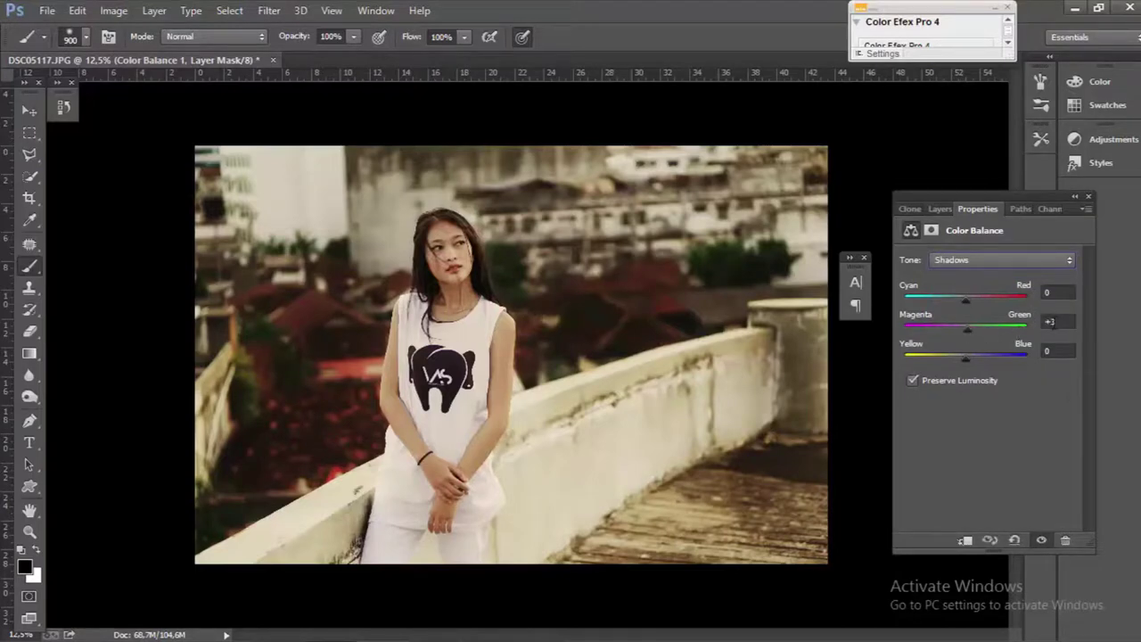
pyautogui.click(1056, 322)
pyautogui.write('0')
pyautogui.click(968, 360)
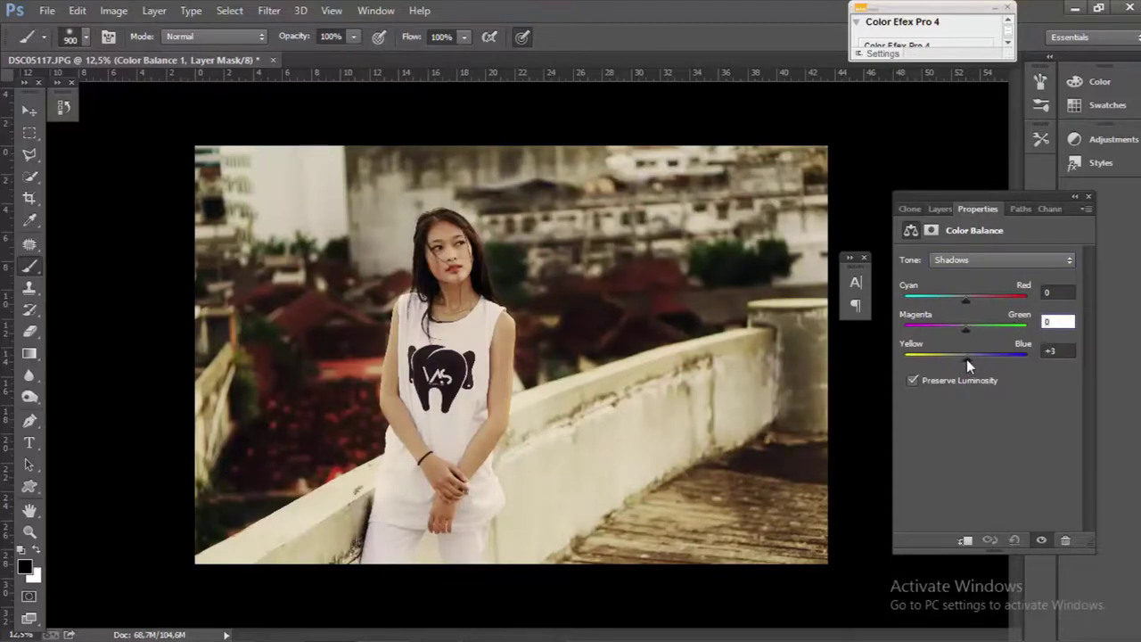
pyautogui.moveTo(967, 360); pyautogui.dragTo(966, 359)
# Step: Shift Midtones Cyan–Red to -4 and Highlights Yellow–Blue to +15
pyautogui.click(987, 260)
pyautogui.click(981, 293)
pyautogui.moveTo(965, 298); pyautogui.dragTo(958, 300)
pyautogui.click(990, 259)
pyautogui.click(980, 303)
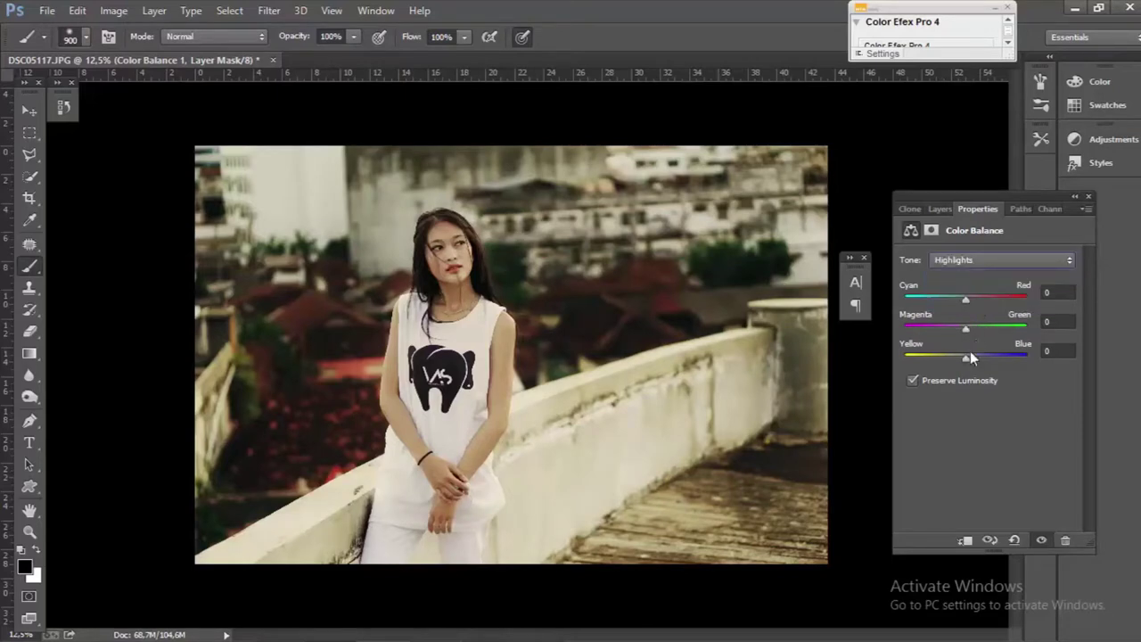
pyautogui.moveTo(967, 358); pyautogui.dragTo(976, 360)
# Step: Select all grading layers above Background and group them into Group 1 with Ctrl+G
pyautogui.click(945, 208)
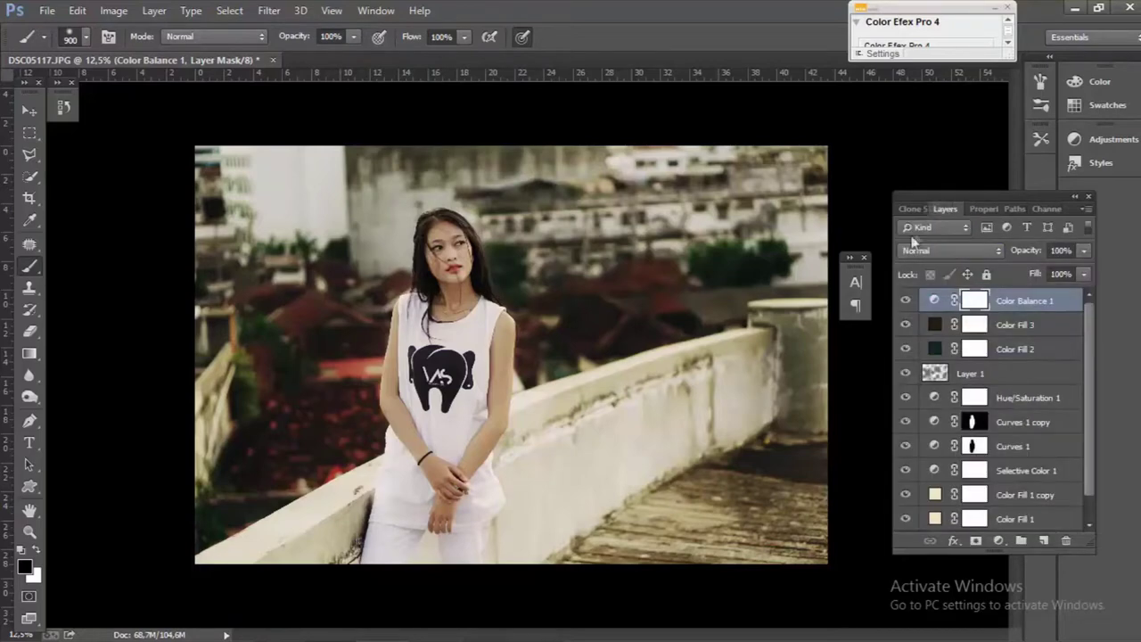
pyautogui.moveTo(1091, 324); pyautogui.dragTo(1091, 358)
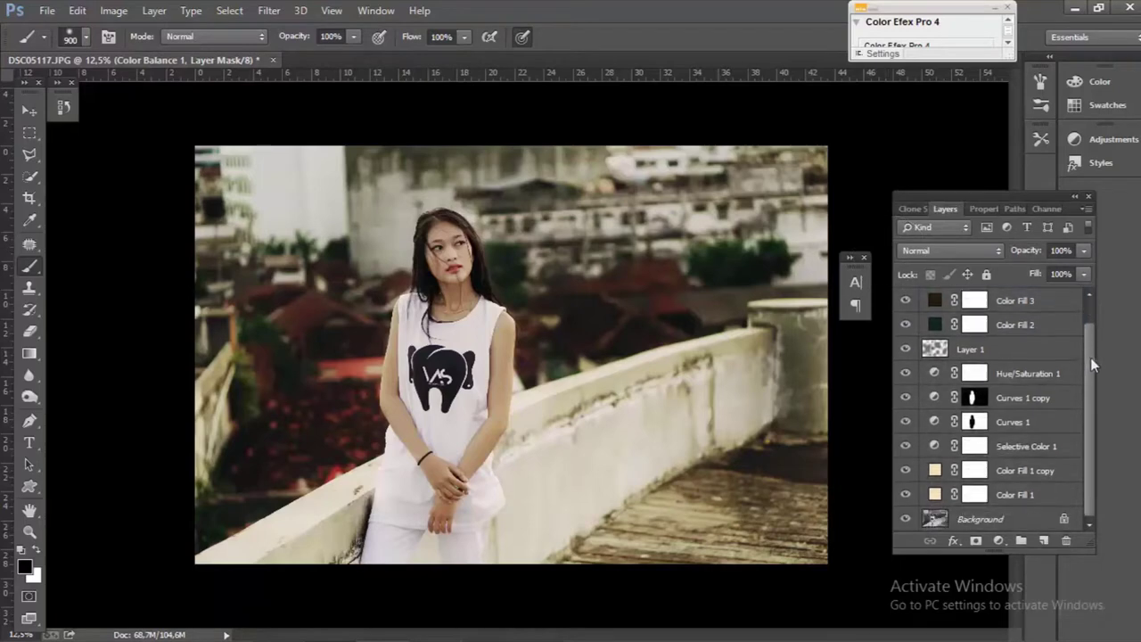
pyautogui.keyDown('shift'); pyautogui.click(1023, 494); pyautogui.keyUp('shift')
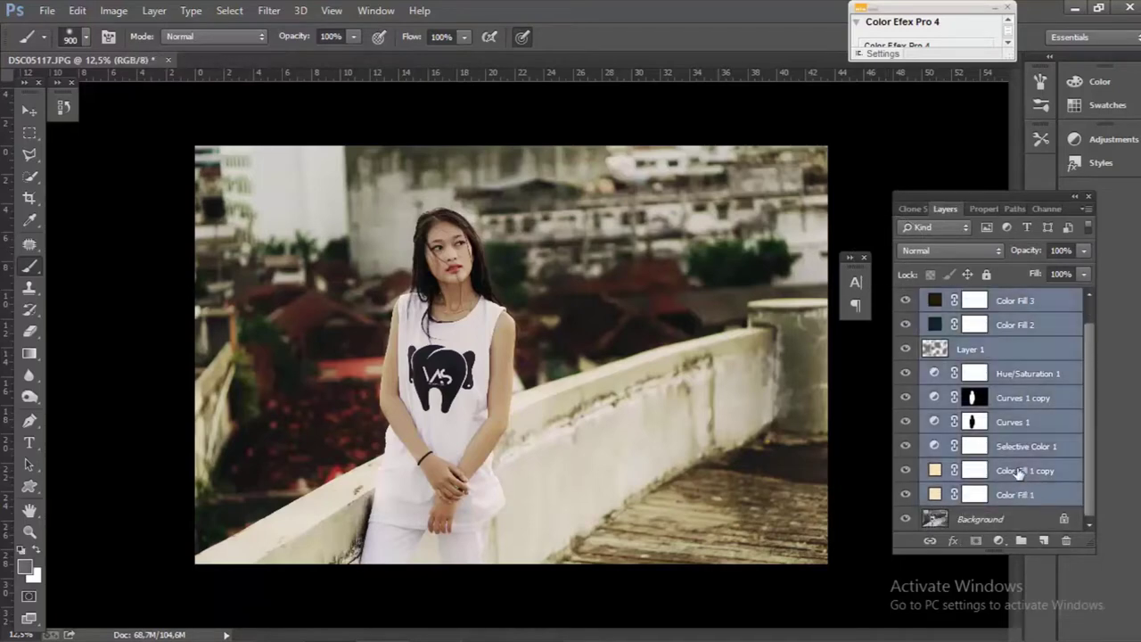
pyautogui.hotkey('ctrl', 'g')
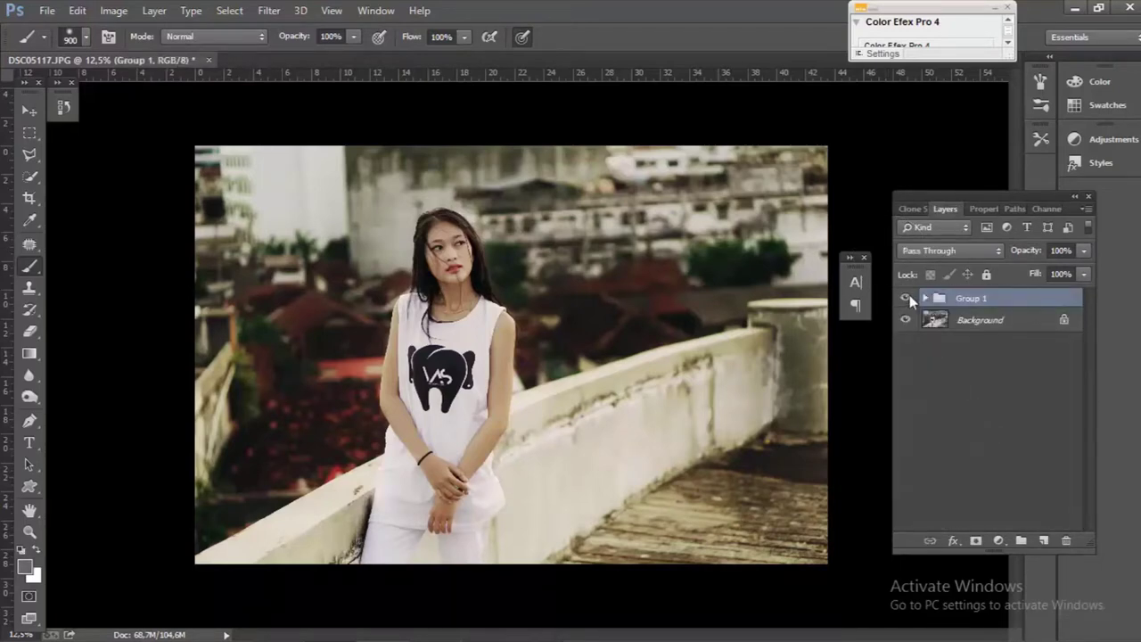
# Step: Toggle Group 1's visibility to compare the grade, then hide all panels with Tab
pyautogui.click(906, 298)
pyautogui.hotkey('ctrl', '+')
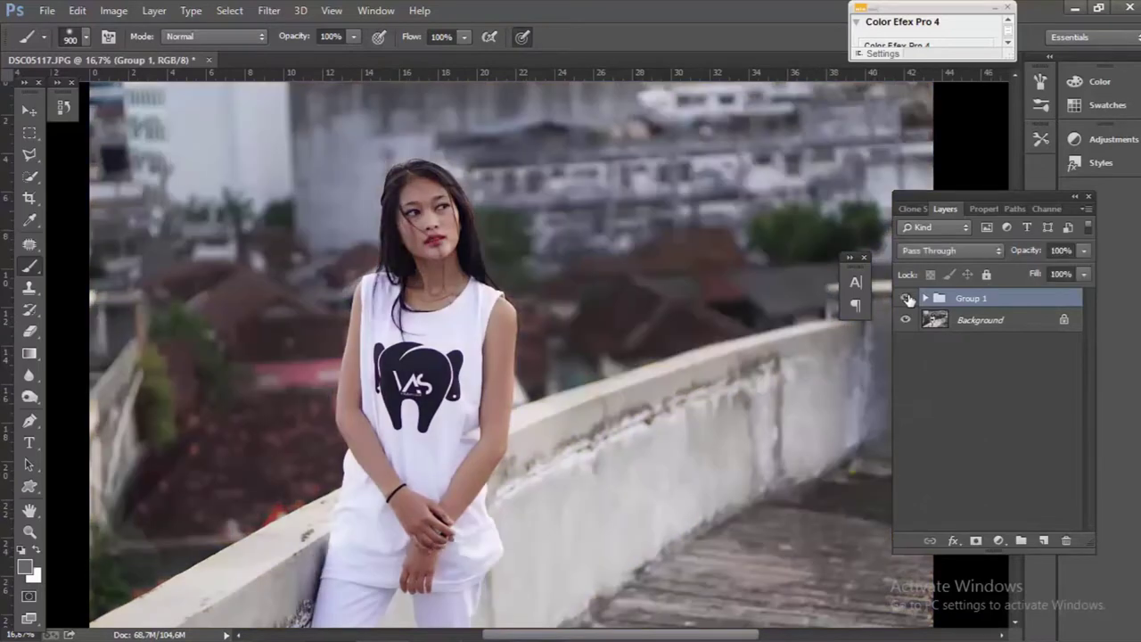
pyautogui.click(907, 299)
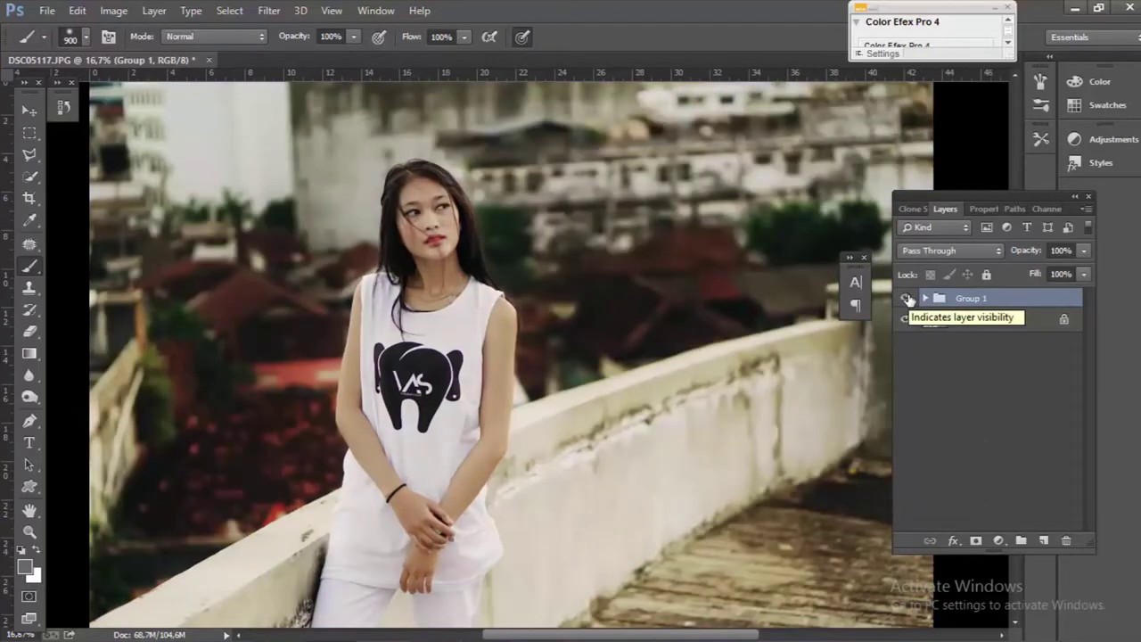
pyautogui.click(907, 298)
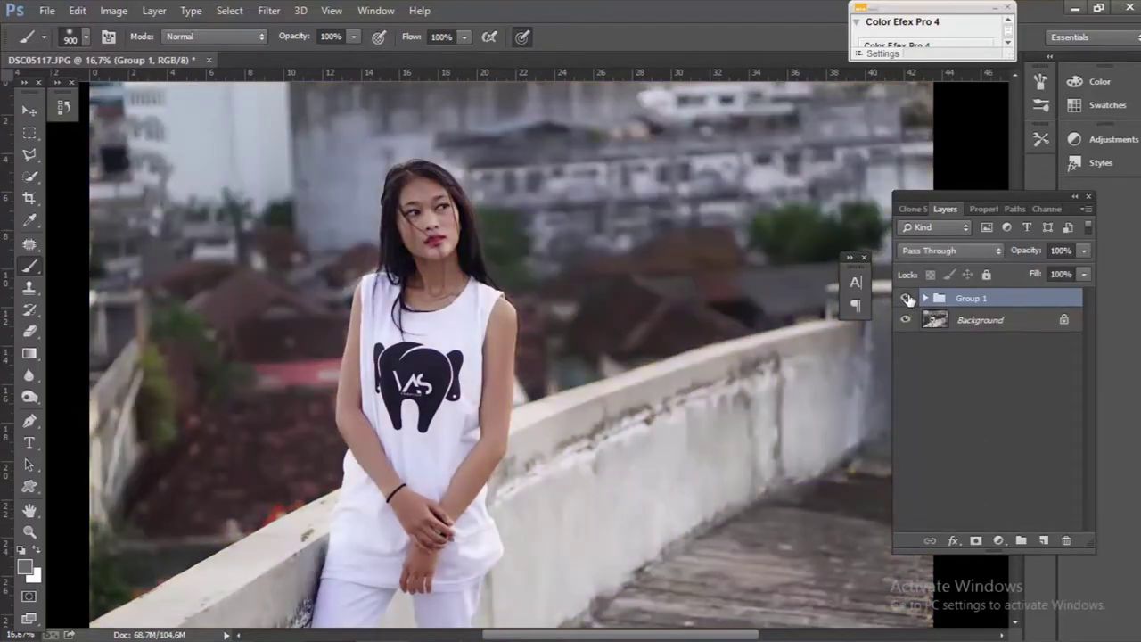
pyautogui.click(907, 299)
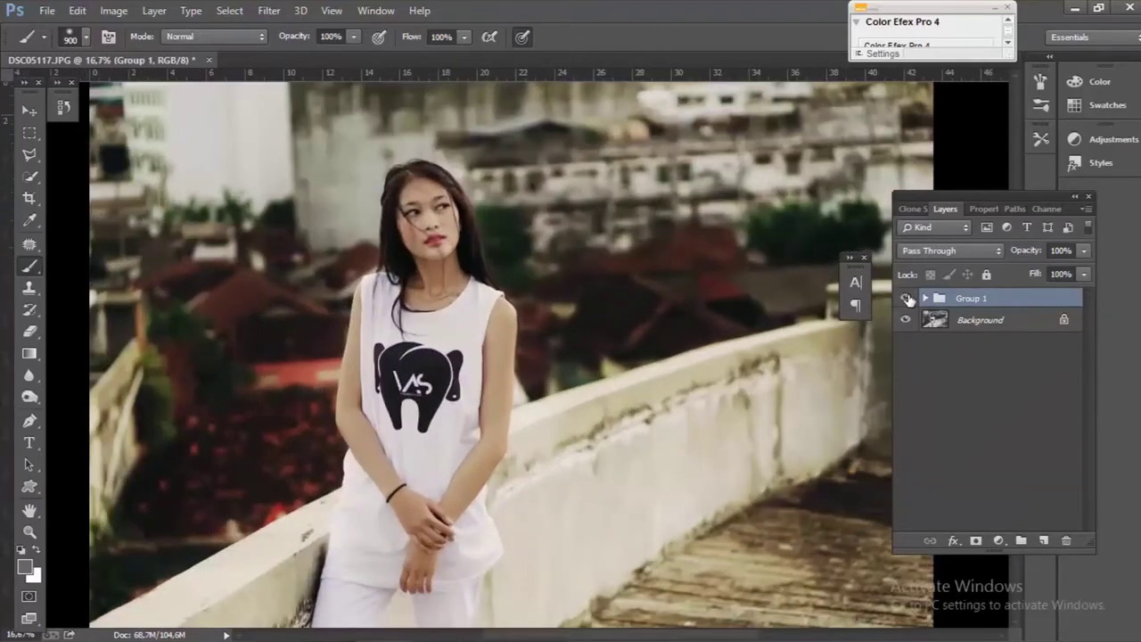
pyautogui.click(907, 299)
pyautogui.click(907, 299)
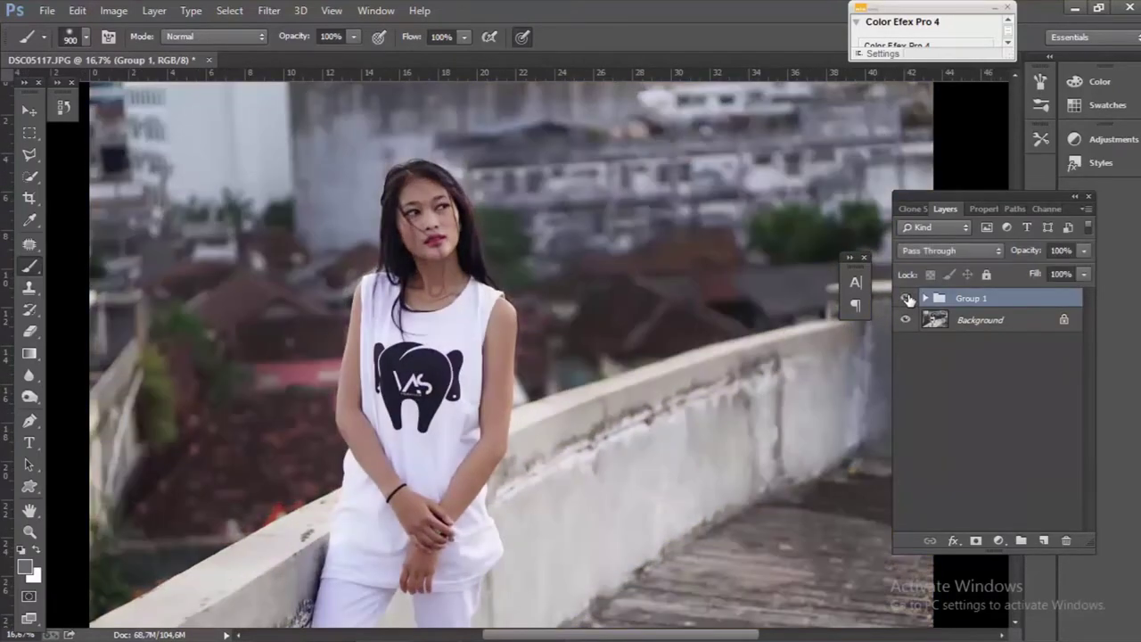
pyautogui.click(907, 299)
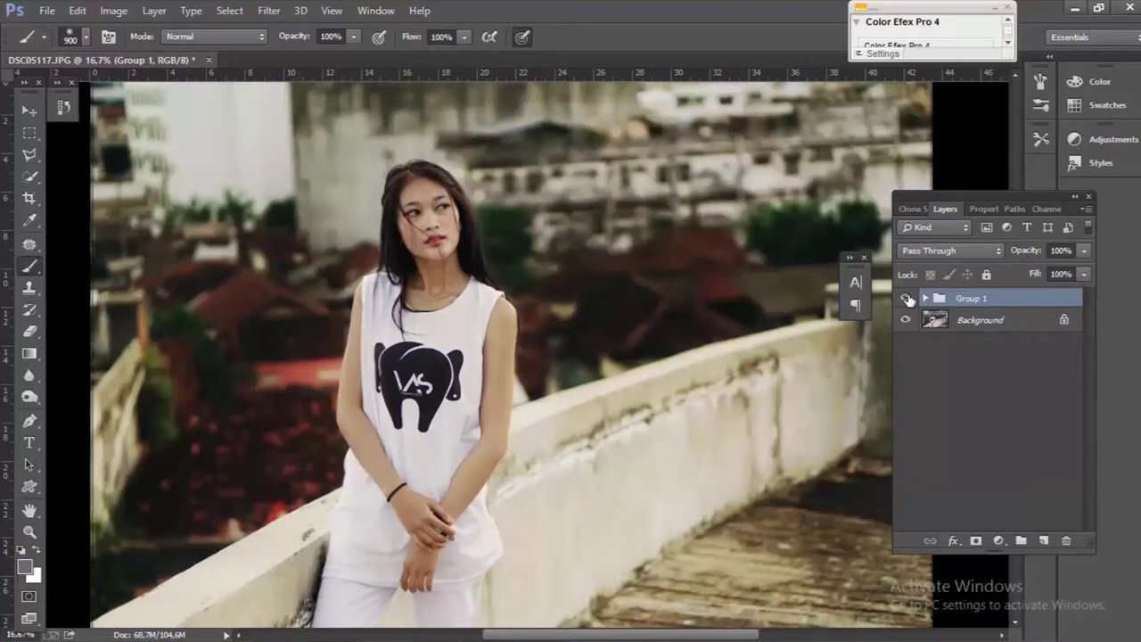
pyautogui.hotkey('ctrl', '-')
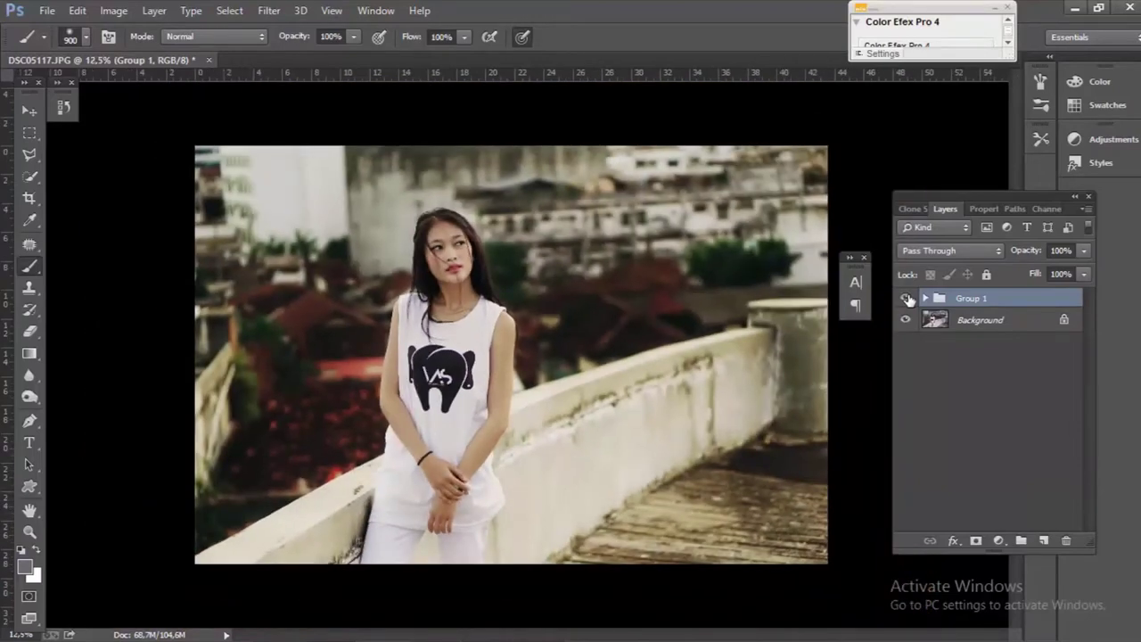
pyautogui.press('Tab')
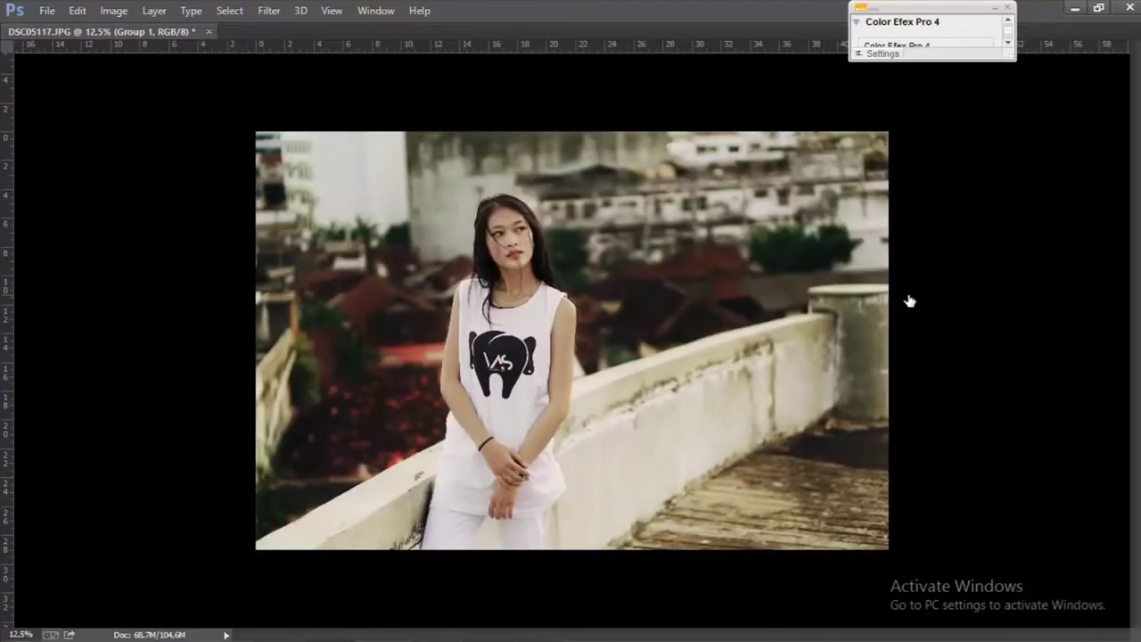